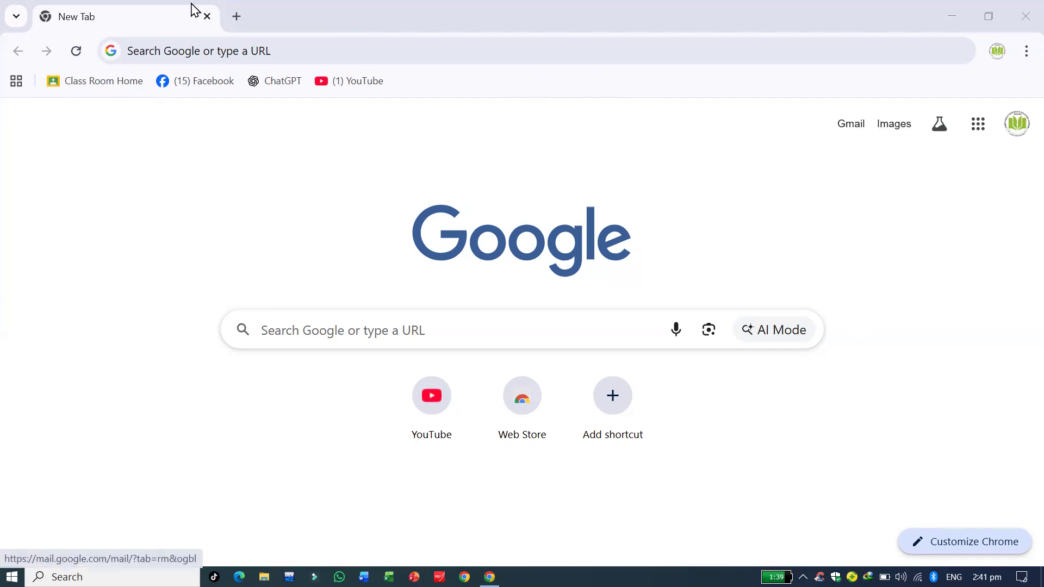
Open a new blank tab in Google Chrome
{"action": "left_click", "coordinate": [237, 16]}
Search for 'gmail' and open the Gmail inbox from the results
{"action": "type", "text": "gmail"}
{"action": "left_click", "coordinate": [310, 85]}
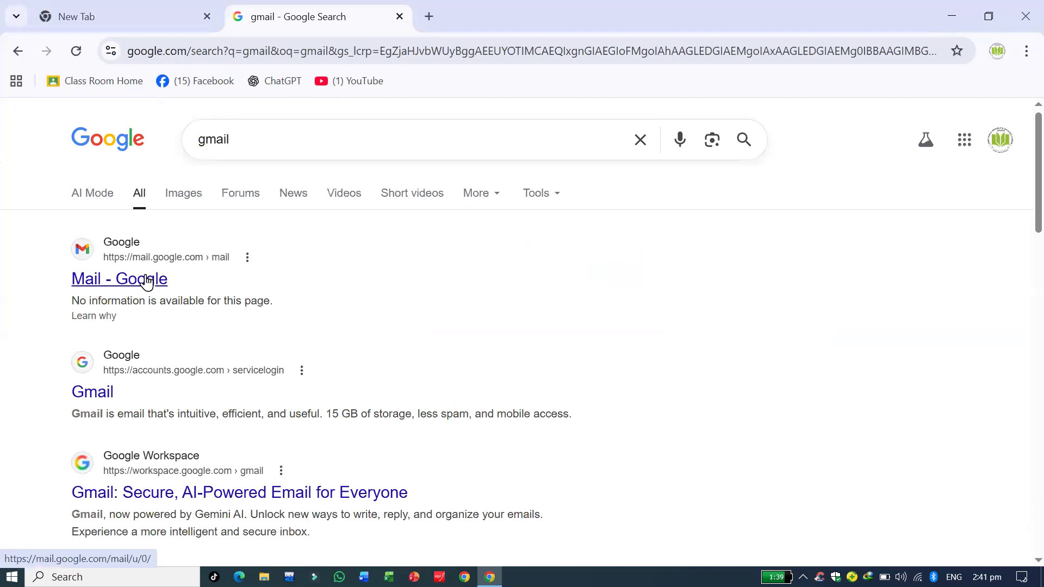
{"action": "left_click", "coordinate": [90, 395]}
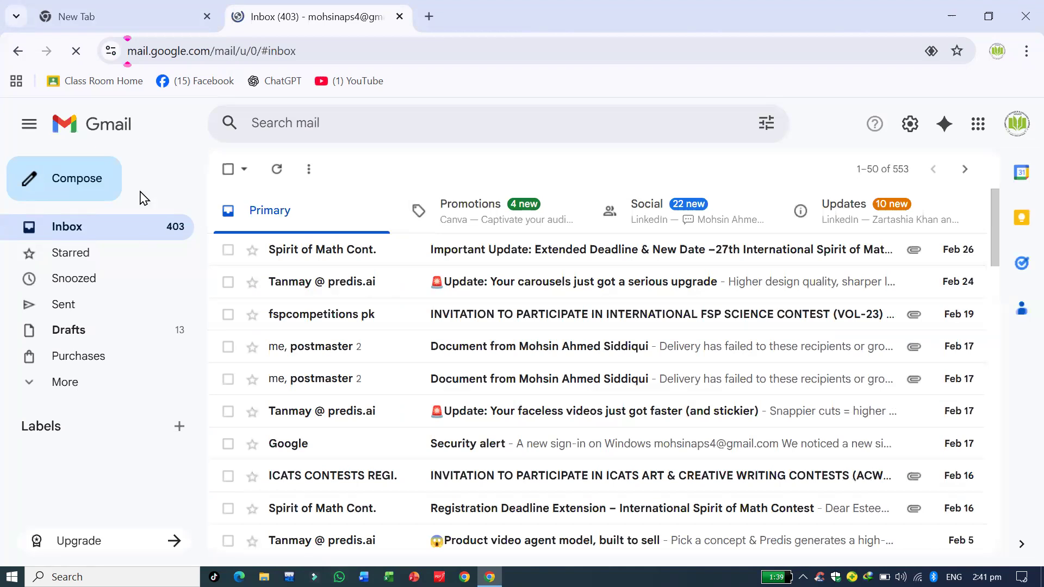
Dismiss both IDM warning pop-ups and start a new Compose message
{"action": "left_click", "coordinate": [674, 231]}
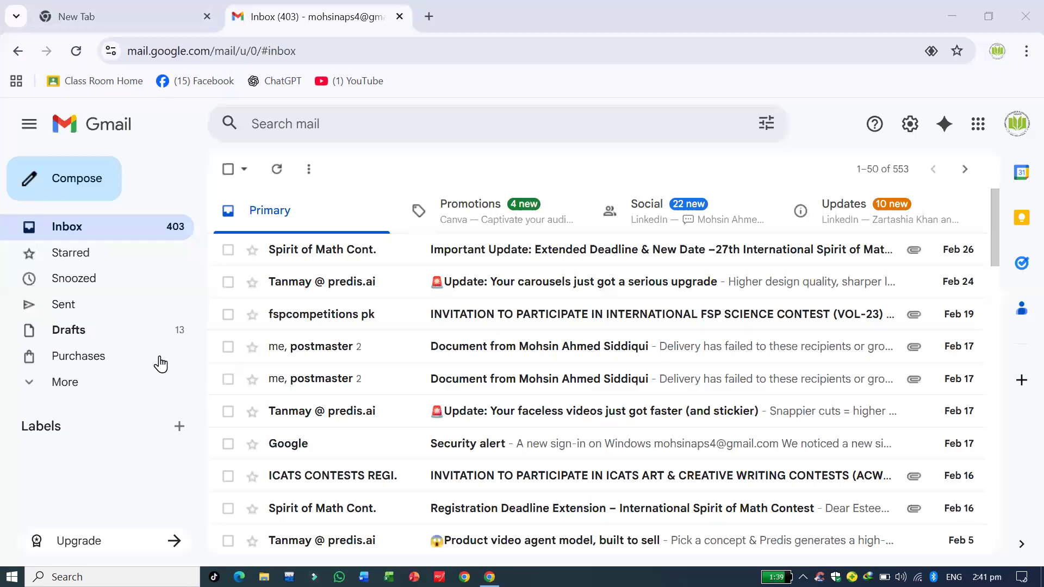
{"action": "left_click", "coordinate": [800, 124]}
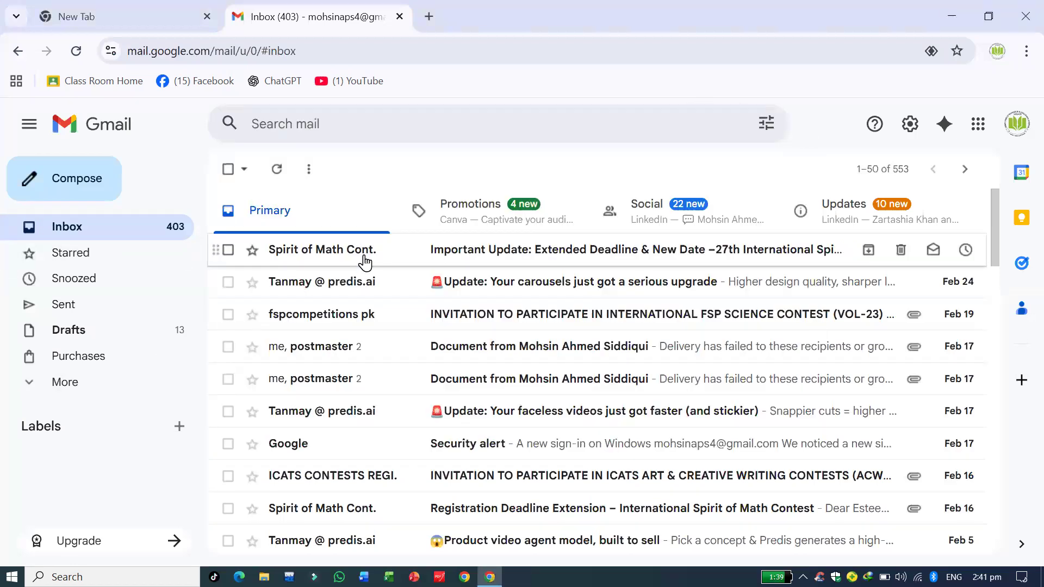
{"action": "mouse_move", "coordinate": [364, 262]}
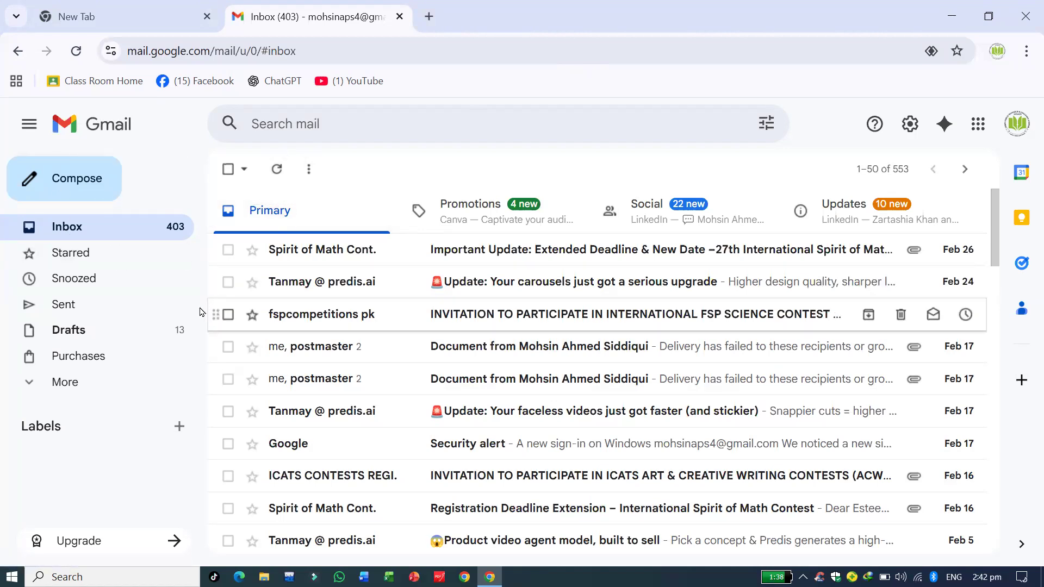
{"action": "left_click", "coordinate": [81, 181]}
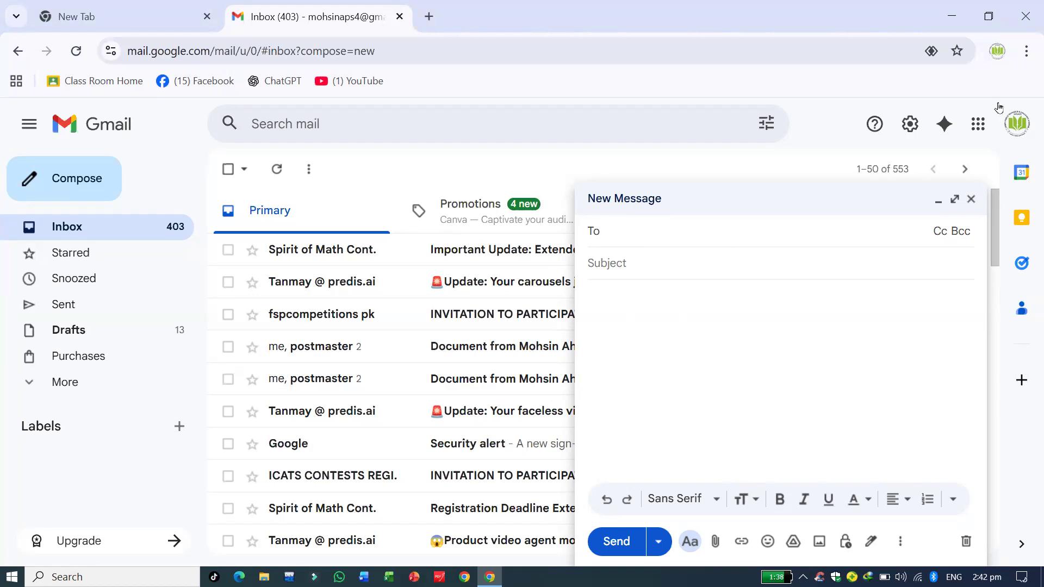
Check the signed-in account, then add the suggested Yahoo contact as the first To recipient
{"action": "left_click", "coordinate": [1019, 124]}
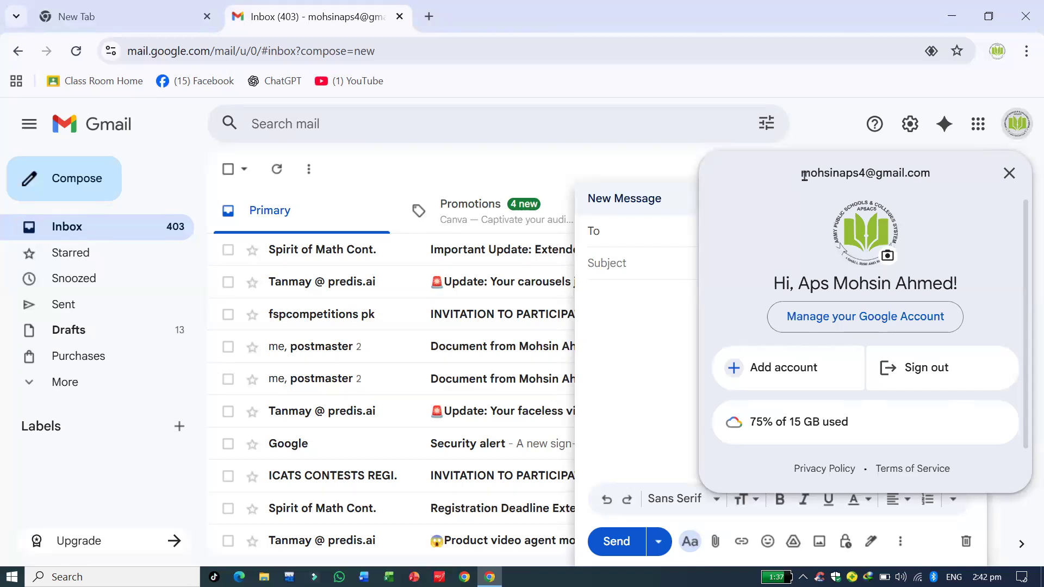
{"action": "left_click", "coordinate": [646, 228]}
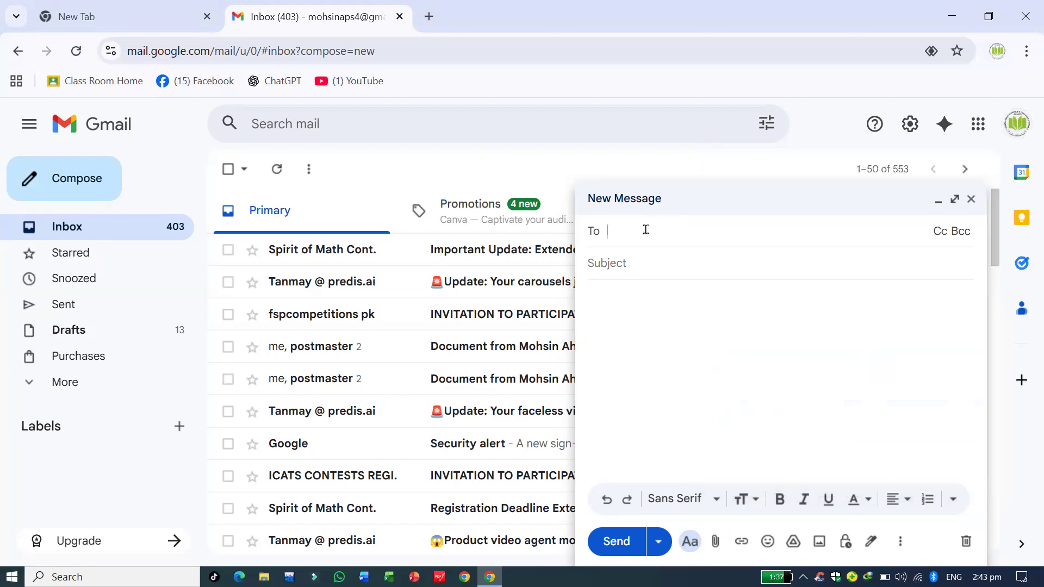
{"action": "type", "text": "mo"}
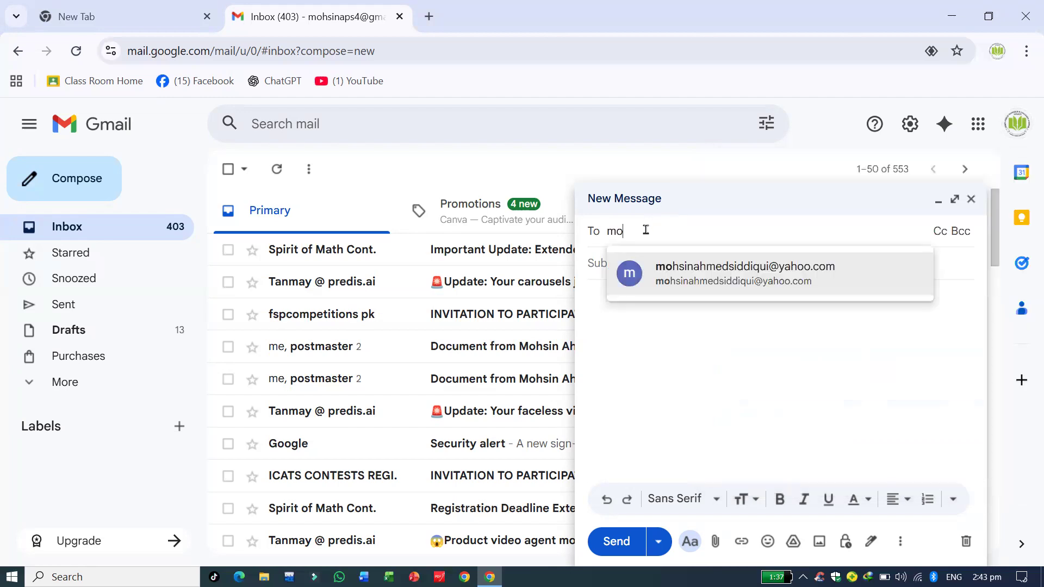
{"action": "left_click", "coordinate": [708, 274]}
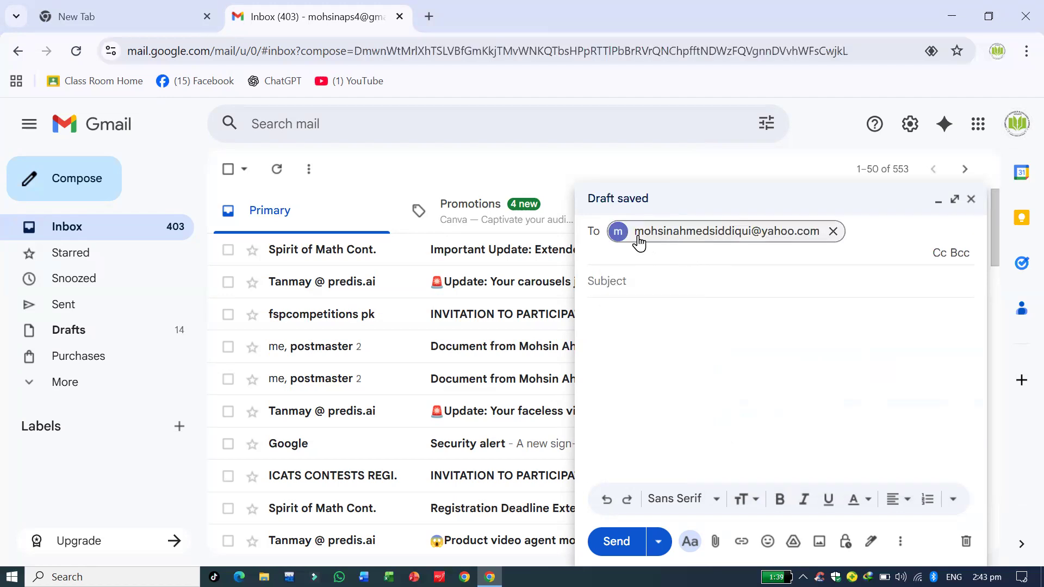
Add a second suggested contact to the To field and reveal the Cc line
{"action": "mouse_move", "coordinate": [736, 239]}
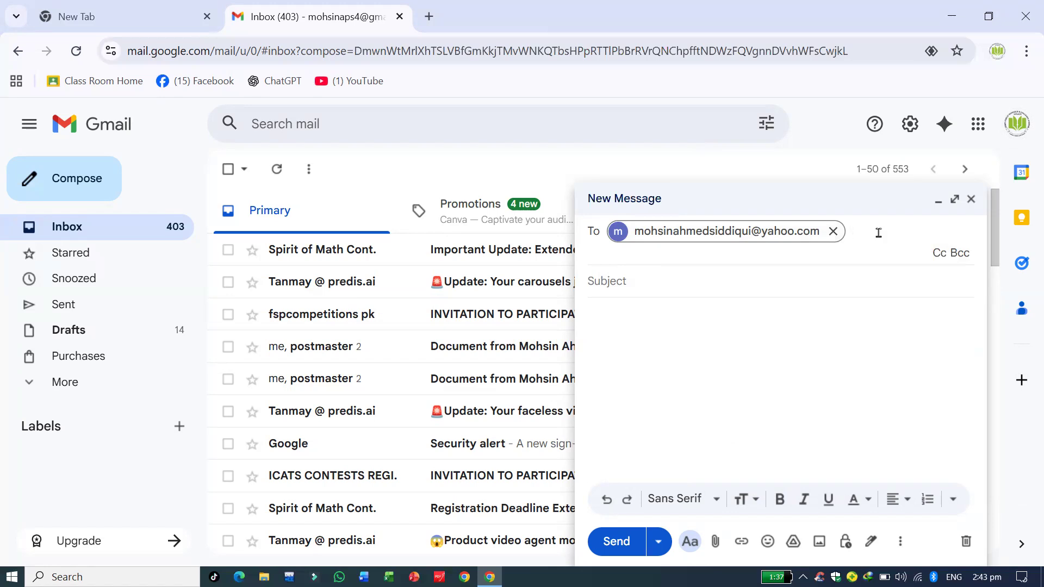
{"action": "type", "text": "a"}
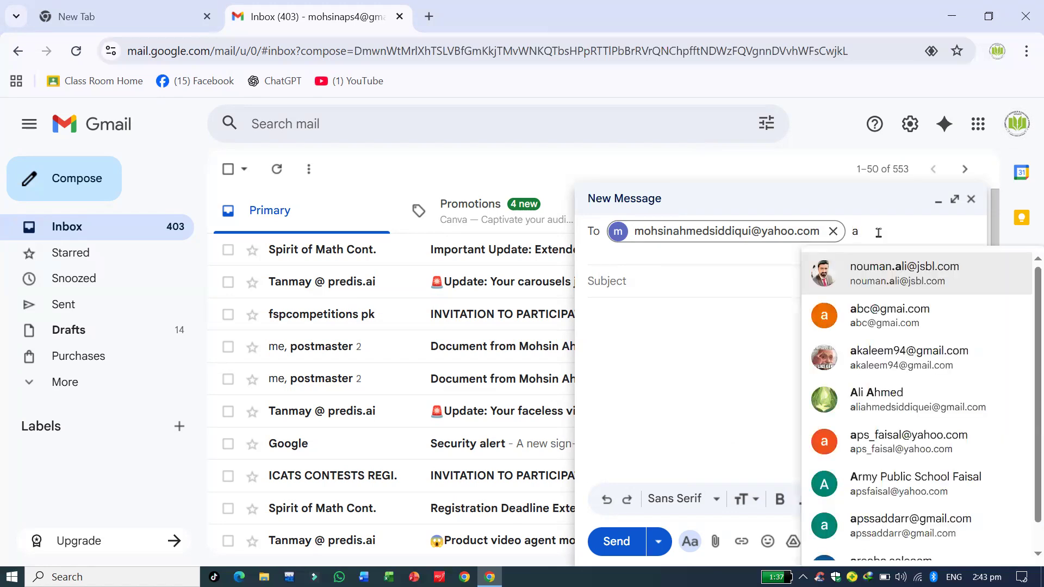
{"action": "left_click", "coordinate": [893, 400]}
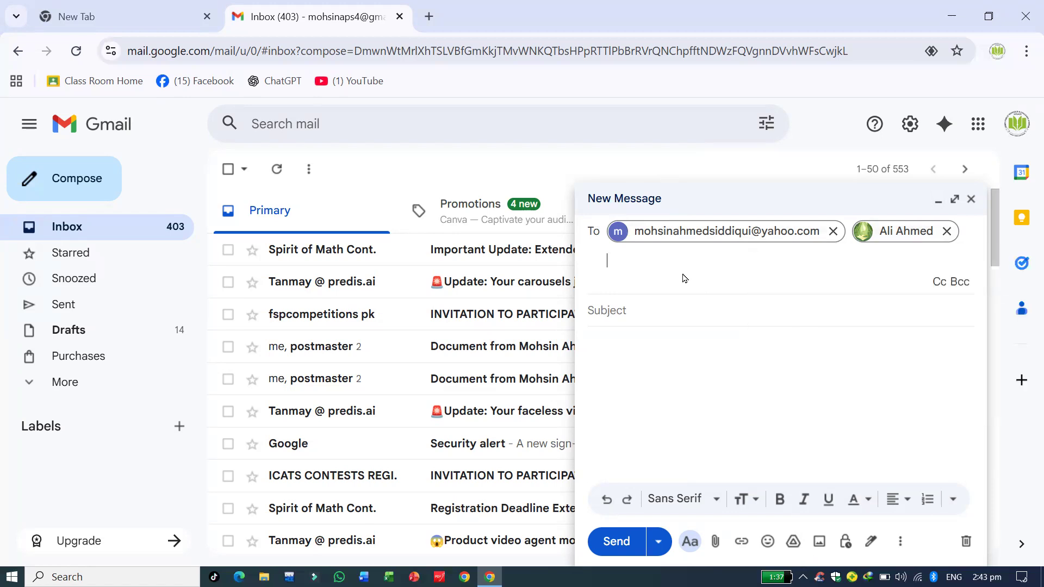
{"action": "left_click", "coordinate": [940, 283]}
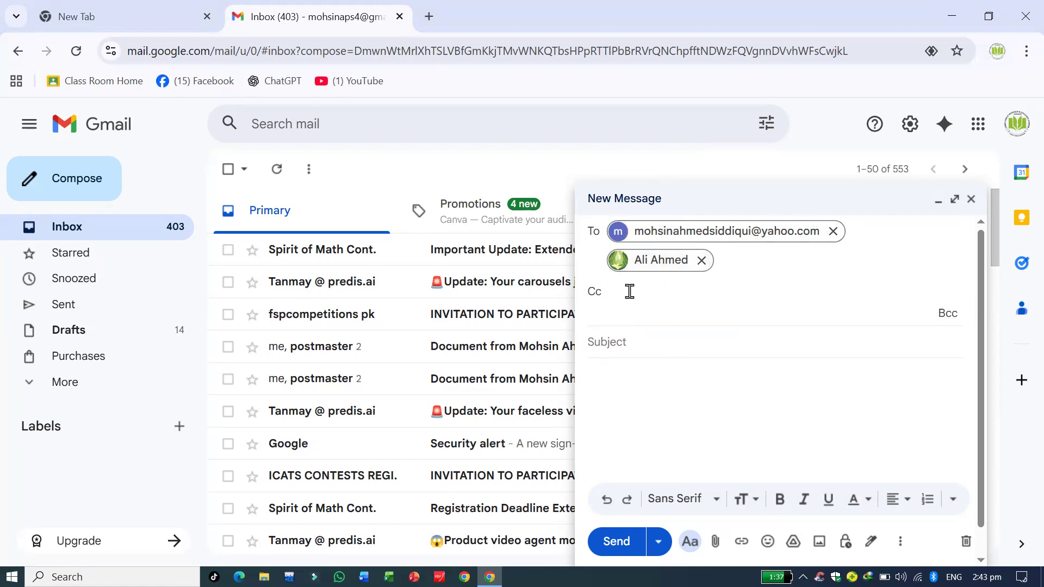
Add the first suggested contact as a Cc recipient
{"action": "type", "text": "a"}
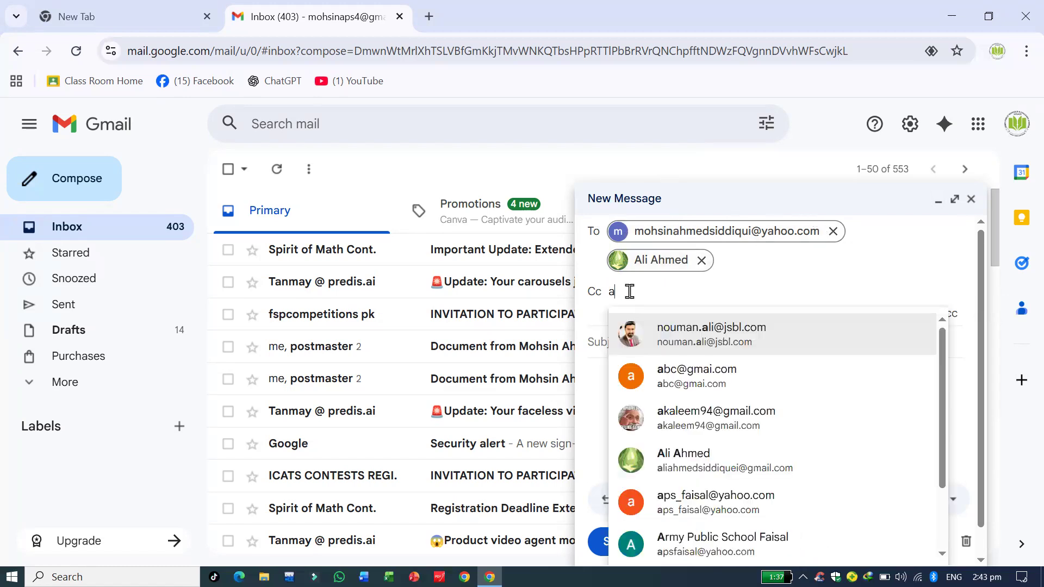
{"action": "left_click", "coordinate": [704, 340]}
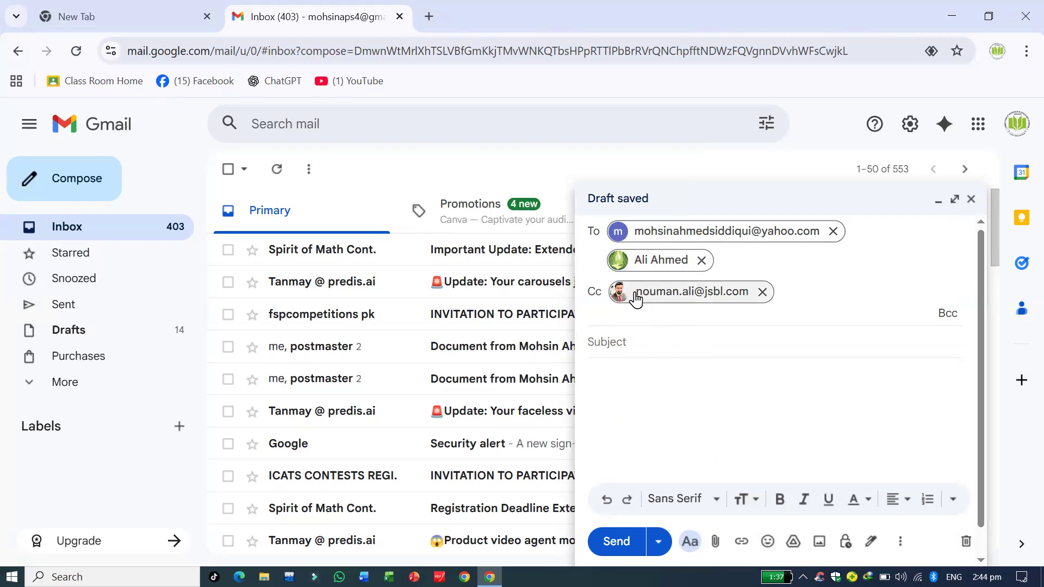
{"action": "mouse_move", "coordinate": [635, 297]}
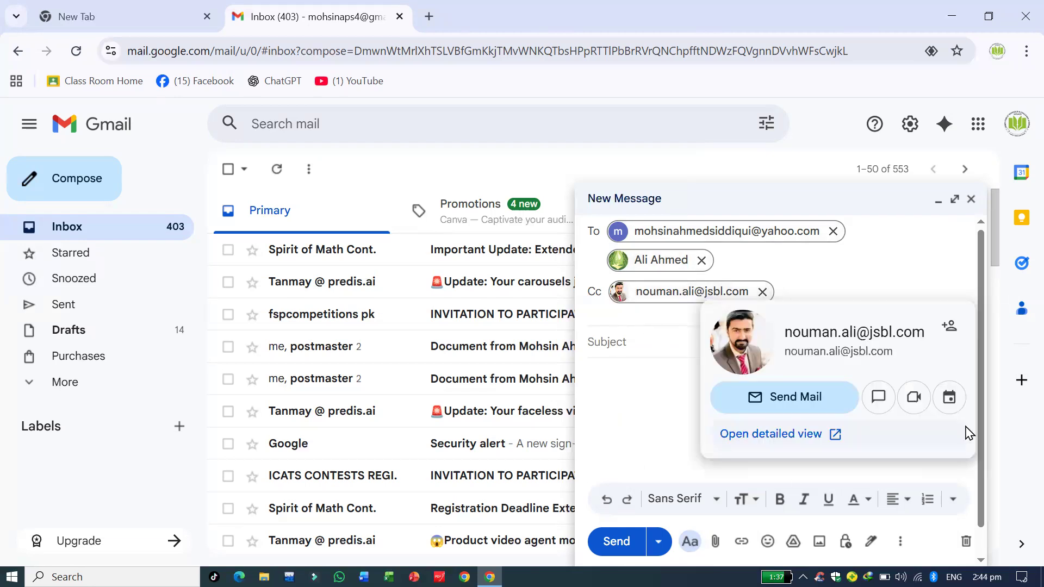
{"action": "left_click", "coordinate": [655, 419]}
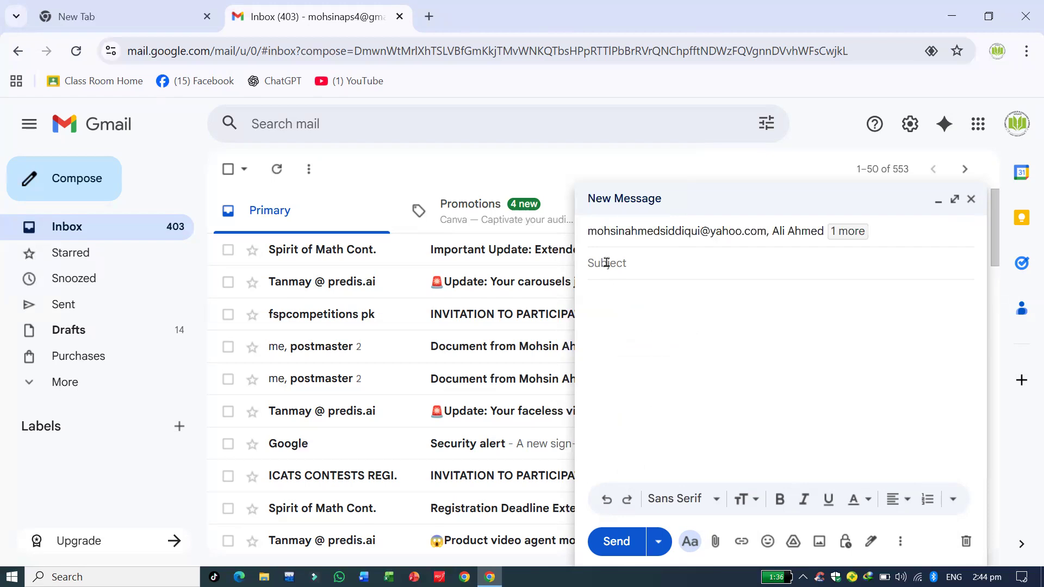
Add the suggested store contact as a Bcc recipient
{"action": "left_click", "coordinate": [885, 231]}
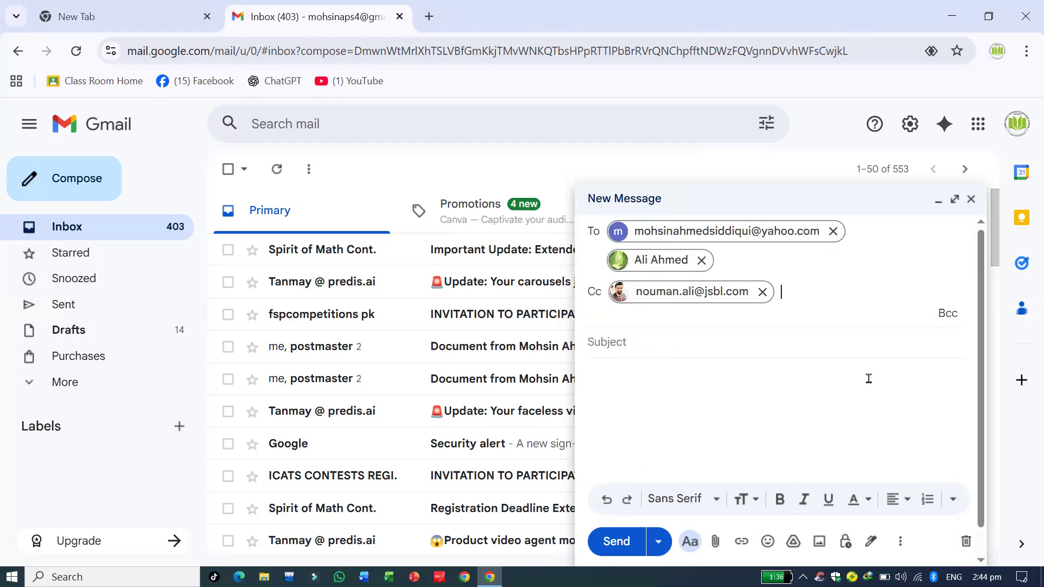
{"action": "left_click", "coordinate": [948, 313]}
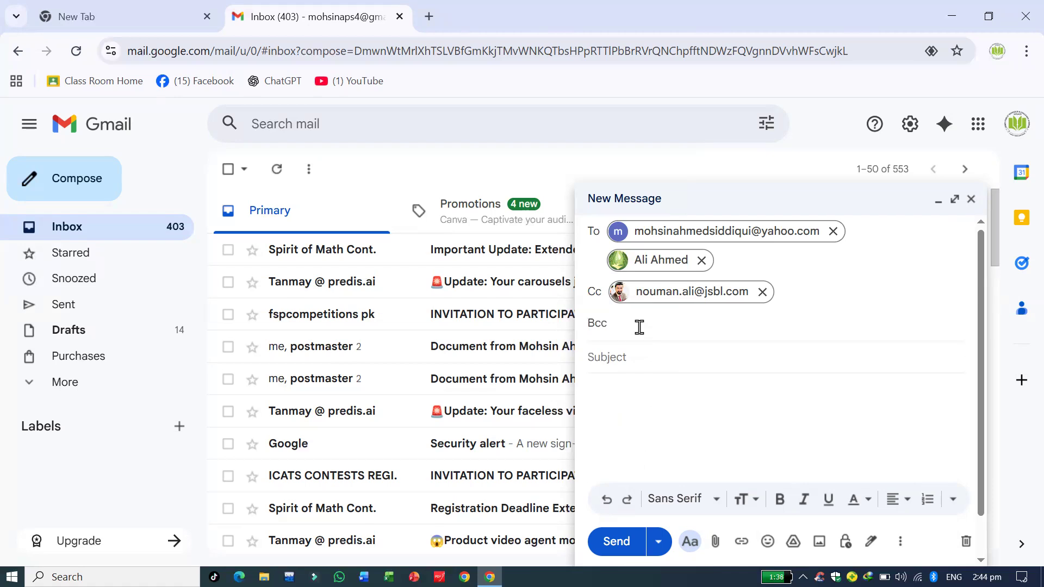
{"action": "type", "text": "s"}
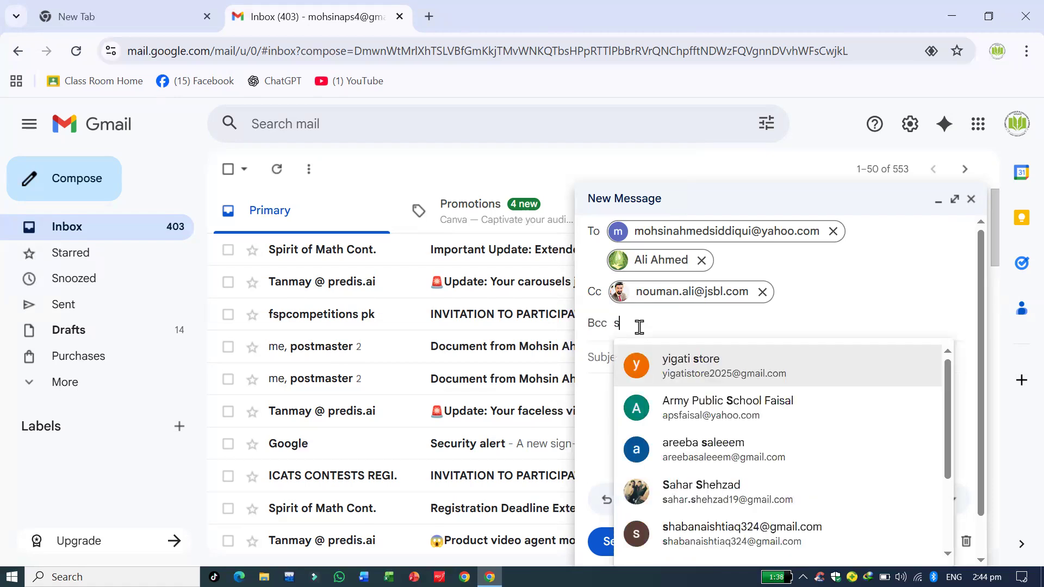
{"action": "left_click", "coordinate": [708, 368]}
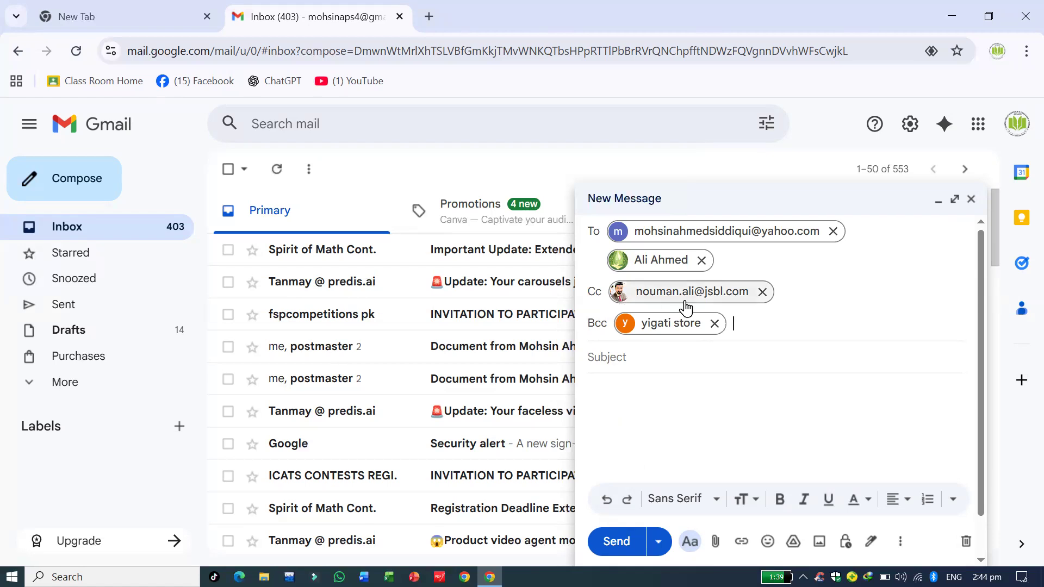
{"action": "mouse_move", "coordinate": [714, 303]}
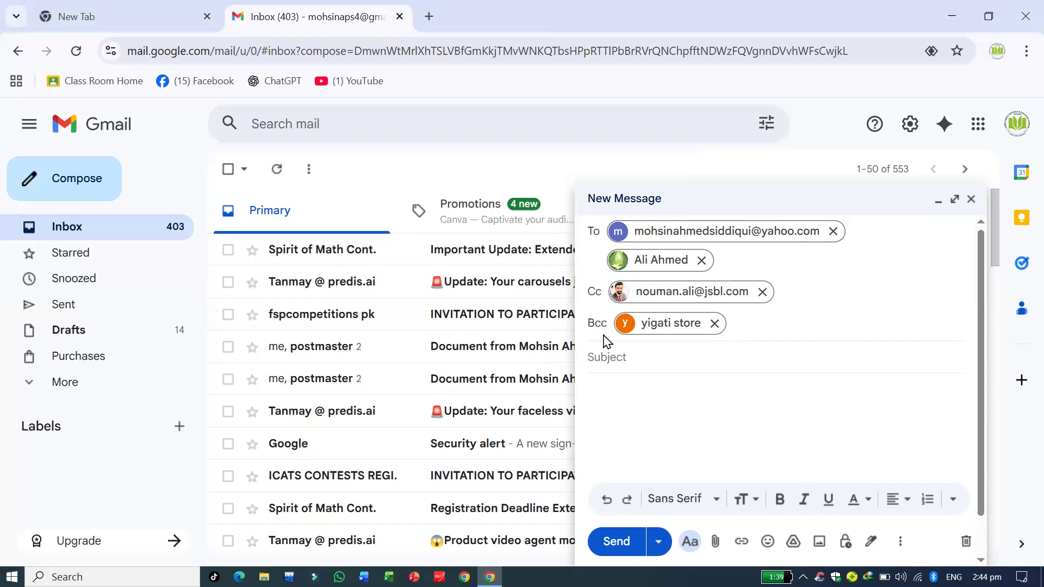
{"action": "left_click", "coordinate": [611, 358]}
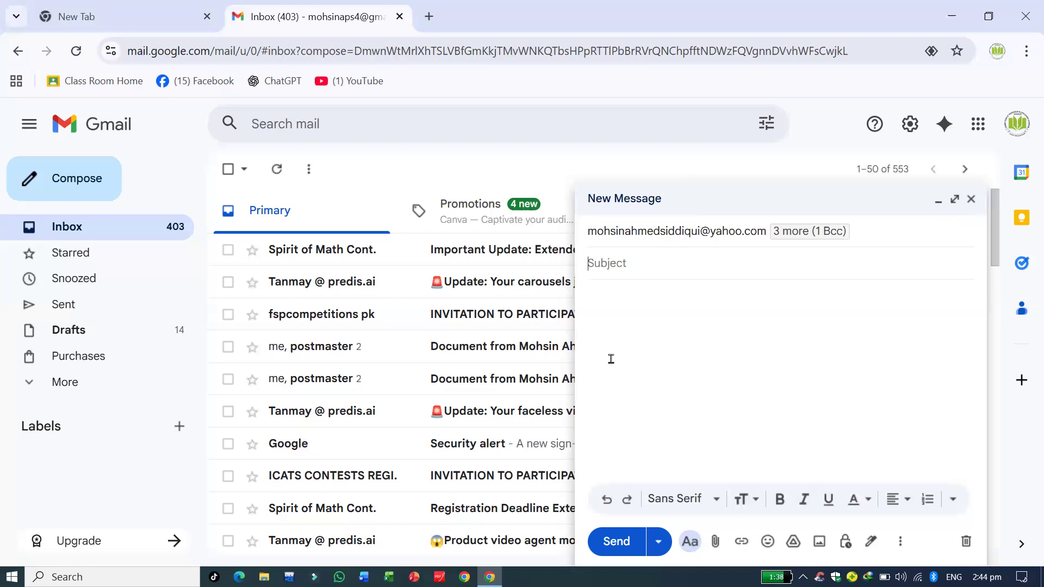
Enter subject 'Apply for the Post of accountant' and a body introduction citing 20+ years of experience
{"action": "type", "text": "Apply for the Post"}
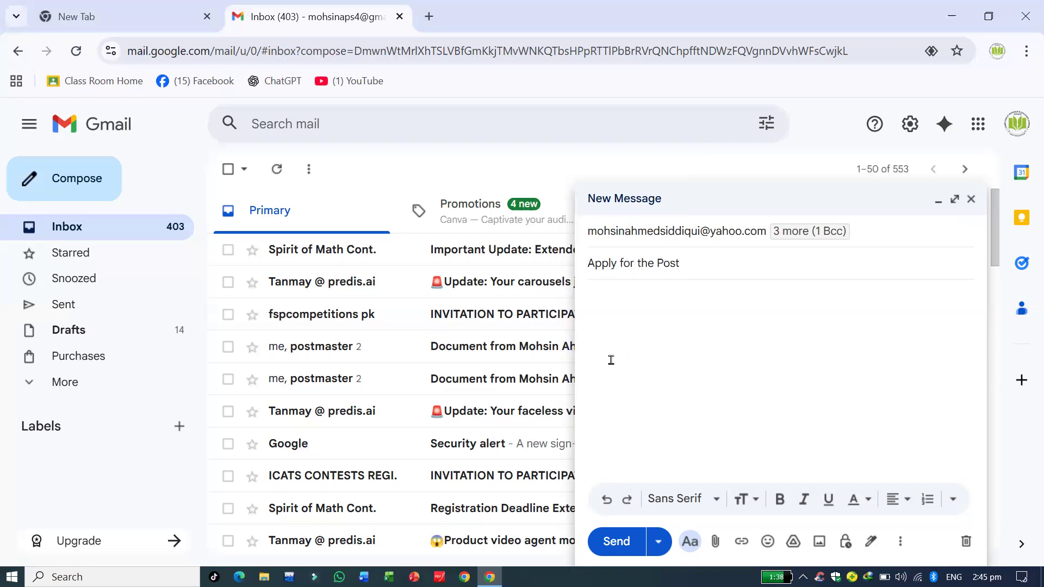
{"action": "type", "text": " of accountant"}
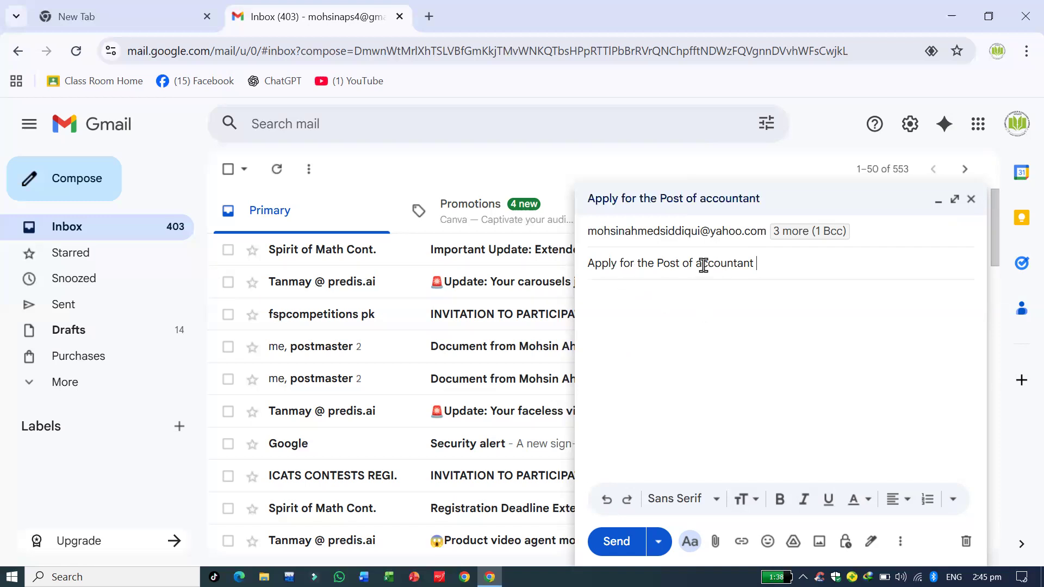
{"action": "left_click", "coordinate": [666, 312]}
{"action": "type", "text": "I m mohsin ahmed siddiqui , i have"}
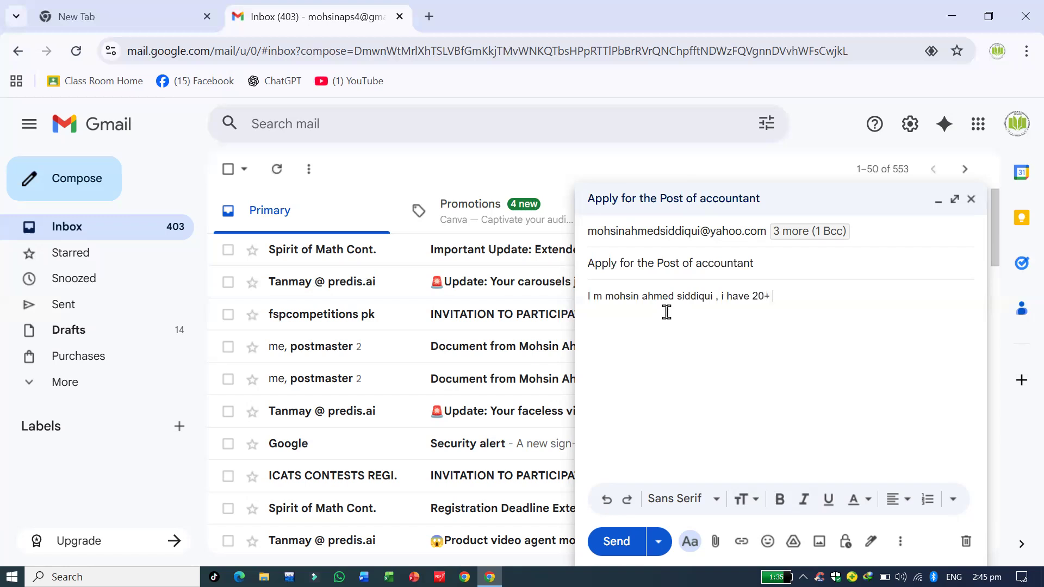
{"action": "type", "text": "20+ year of experience in IT"}
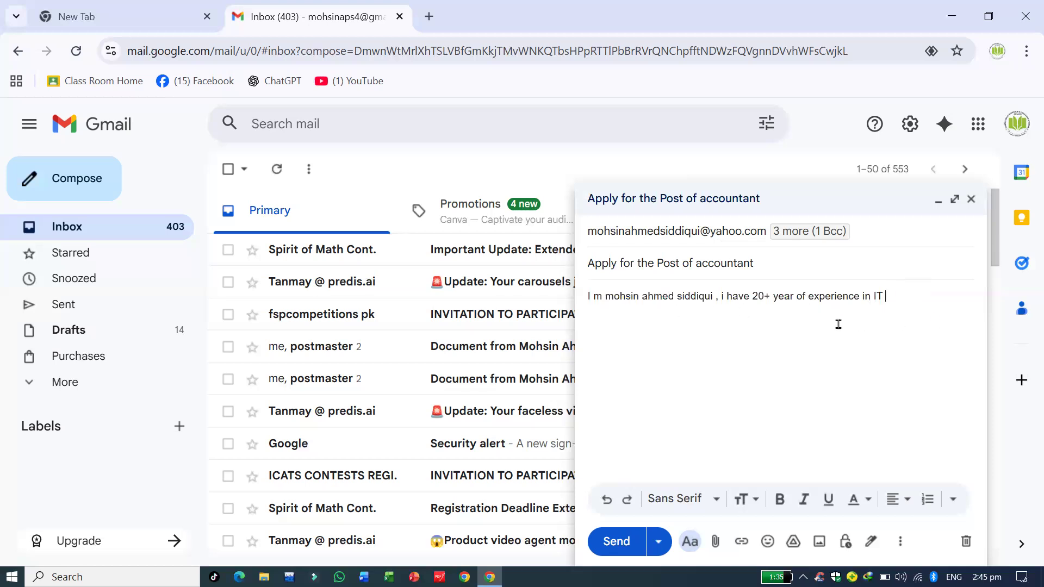
{"action": "left_click_drag", "start_coordinate": [744, 296], "coordinate": [802, 296]}
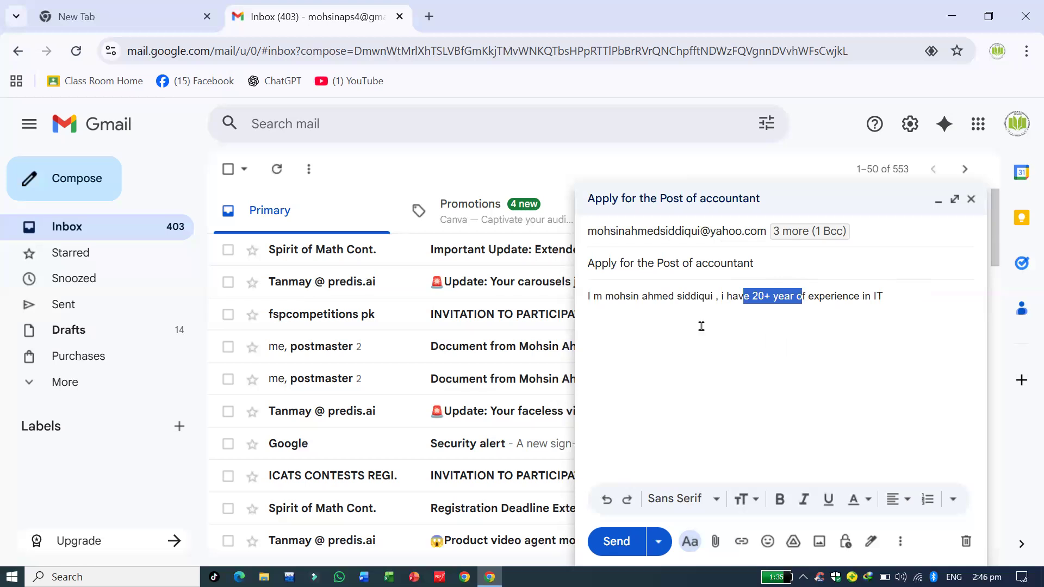
Select then deselect the opening sentence and leave the formatting toolbar hidden
{"action": "left_click_drag", "start_coordinate": [606, 298], "coordinate": [770, 297]}
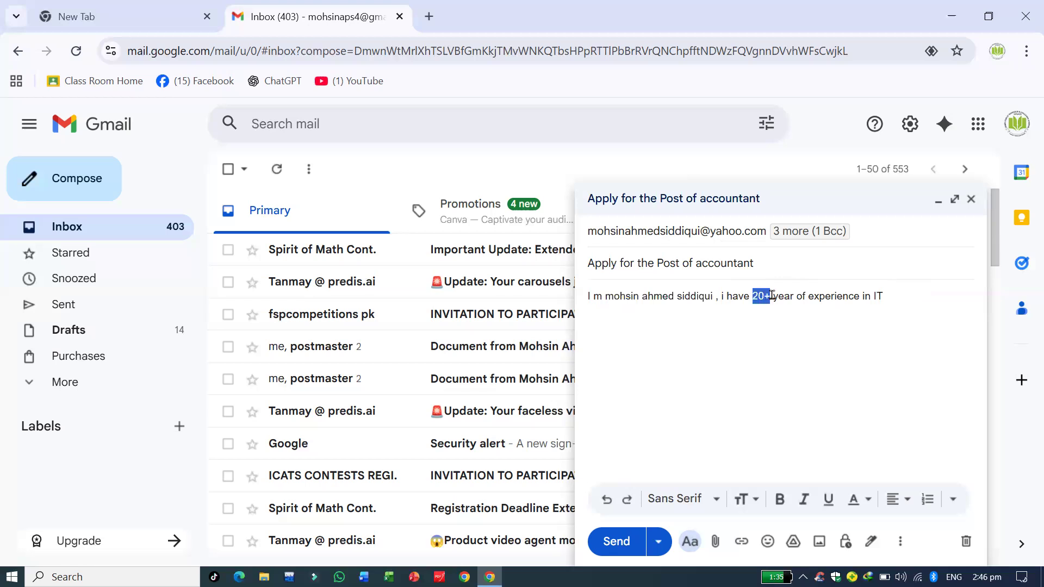
{"action": "left_click", "coordinate": [775, 338]}
{"action": "left_click", "coordinate": [689, 542]}
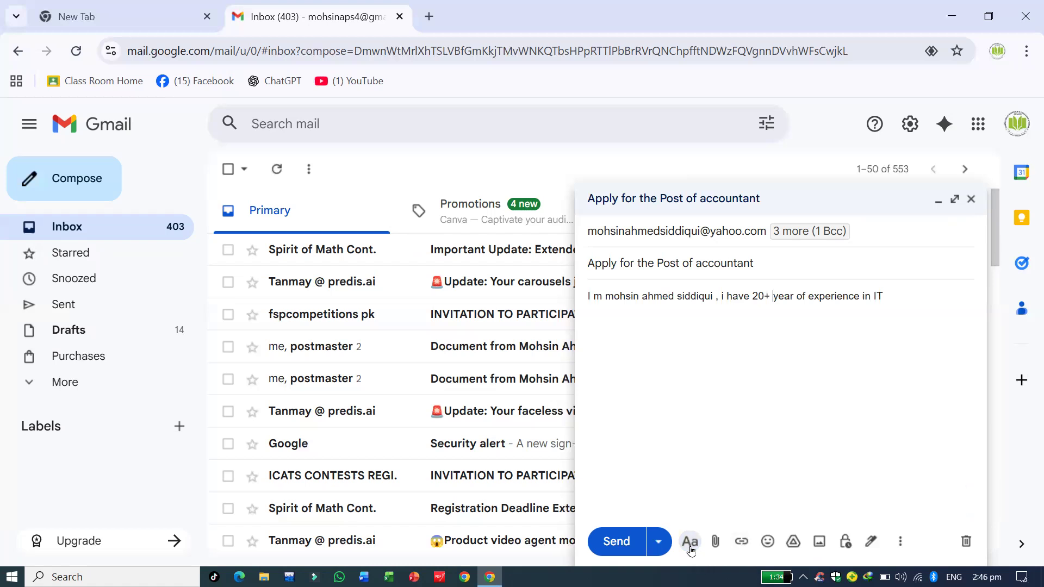
{"action": "left_click", "coordinate": [689, 542]}
{"action": "left_click", "coordinate": [689, 542]}
{"action": "left_click", "coordinate": [689, 541]}
{"action": "left_click", "coordinate": [689, 542]}
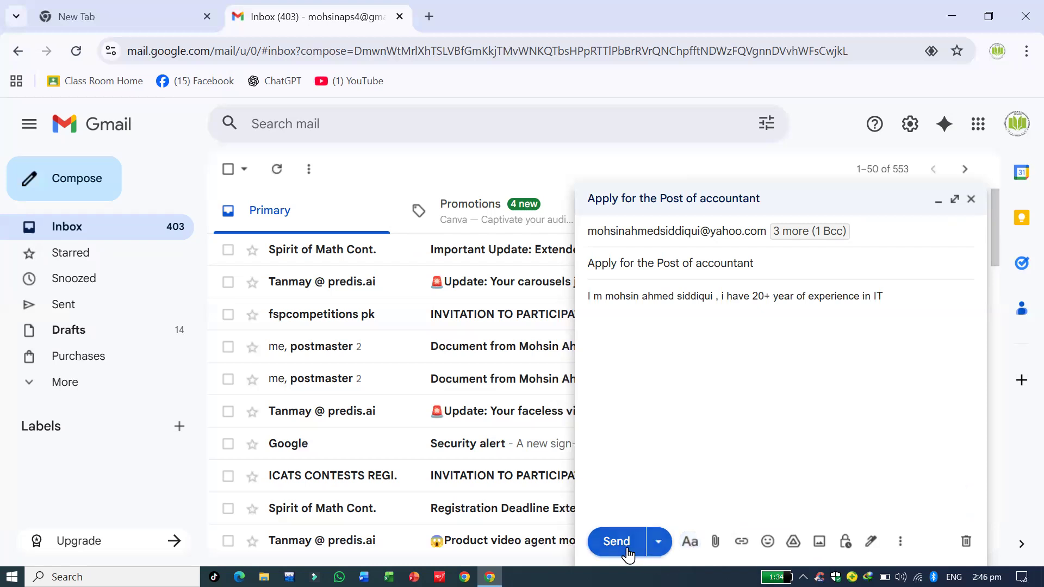
Attach the Gemini_Generated_Image_akapflakapflakap image from Downloads
{"action": "left_click", "coordinate": [717, 545]}
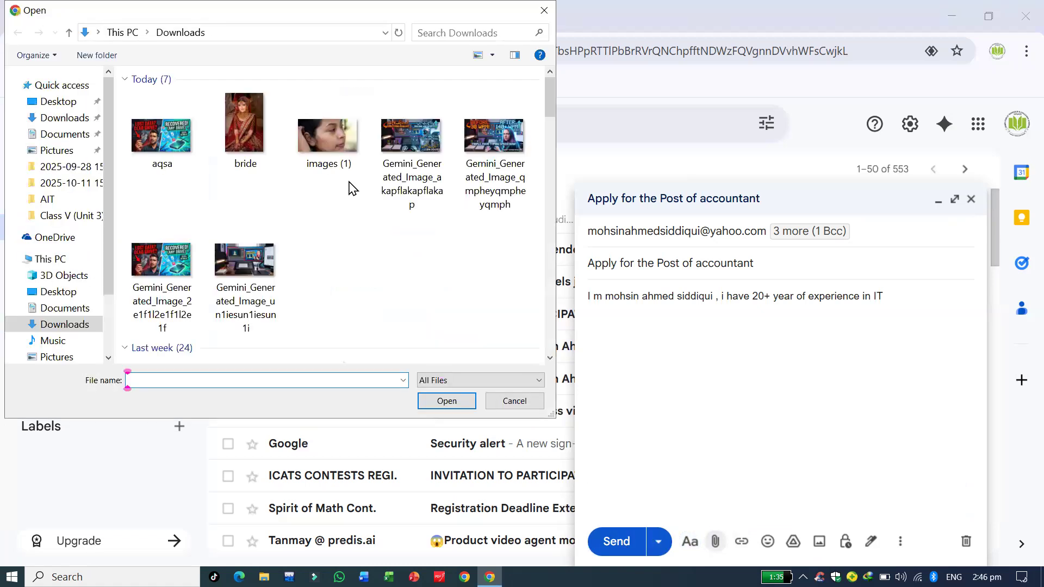
{"action": "scroll", "coordinate": [553, 119], "scroll_direction": "down", "scroll_amount": 1}
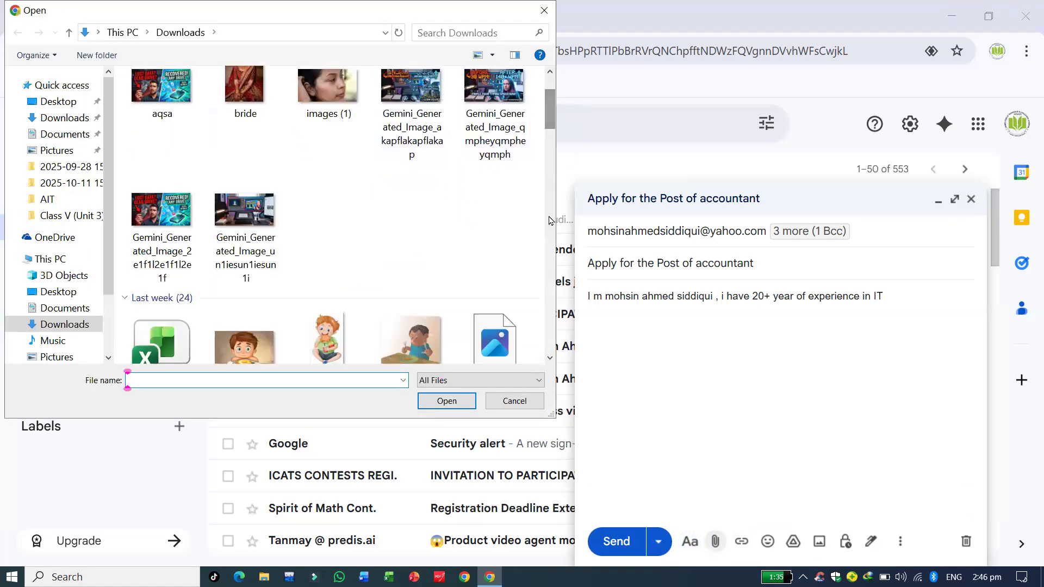
{"action": "left_click", "coordinate": [411, 125]}
{"action": "left_click", "coordinate": [446, 401]}
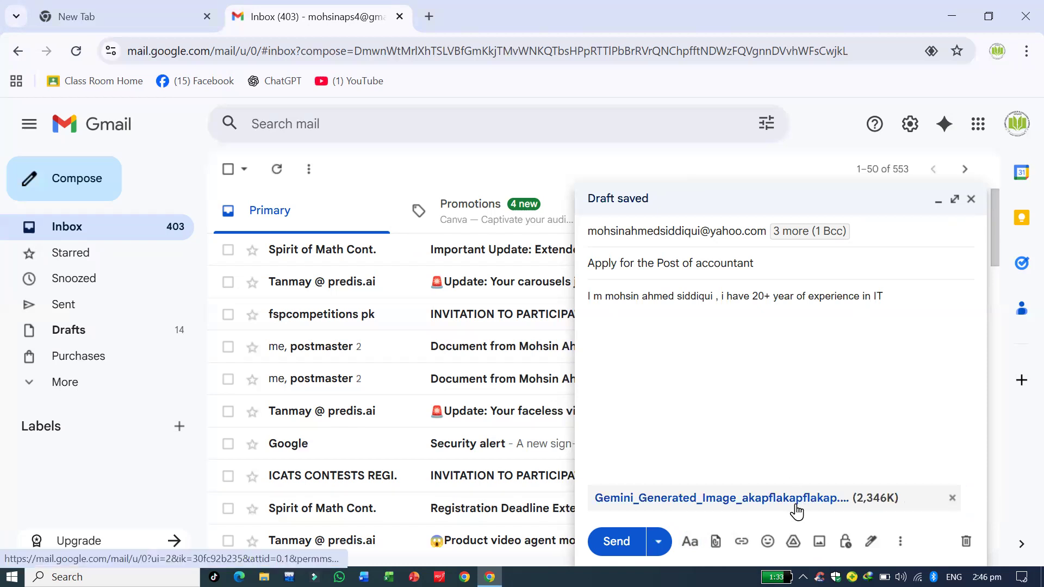
Attach the mark1_watermark_landscape.docx document as a second file
{"action": "left_click", "coordinate": [716, 541]}
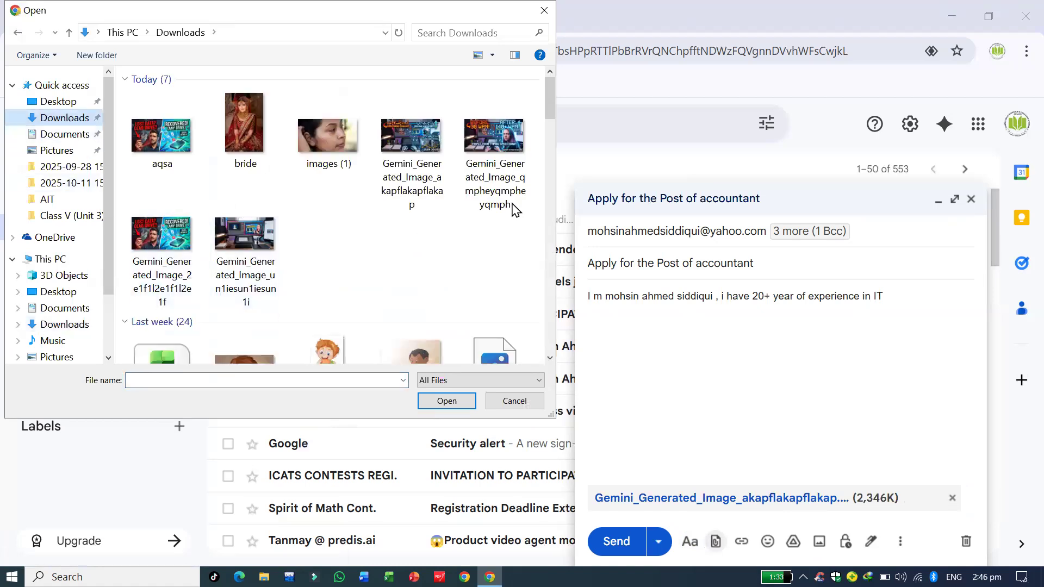
{"action": "left_click_drag", "start_coordinate": [549, 102], "coordinate": [548, 171]}
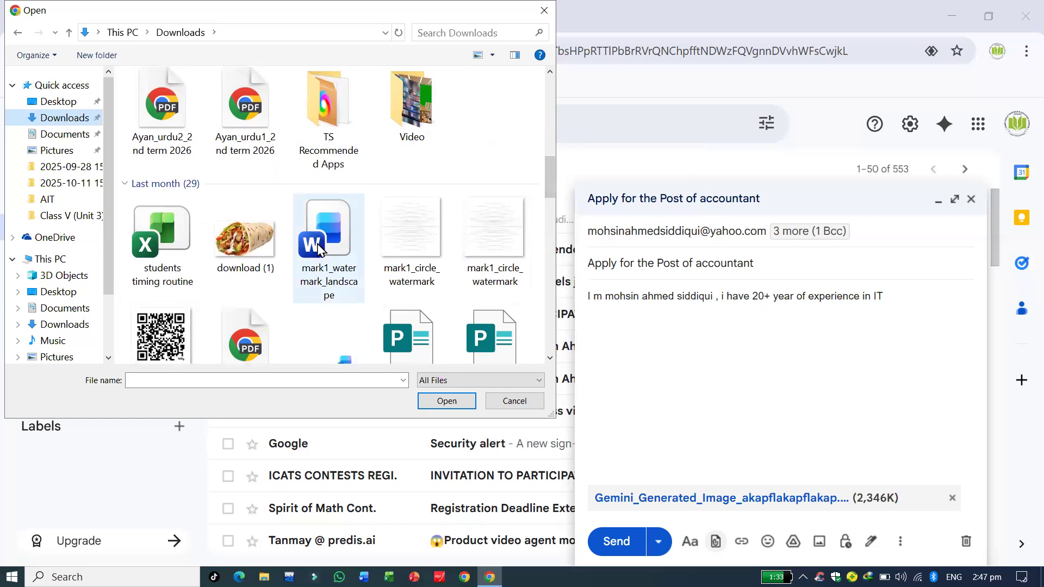
{"action": "left_click", "coordinate": [319, 249]}
{"action": "left_click", "coordinate": [446, 401]}
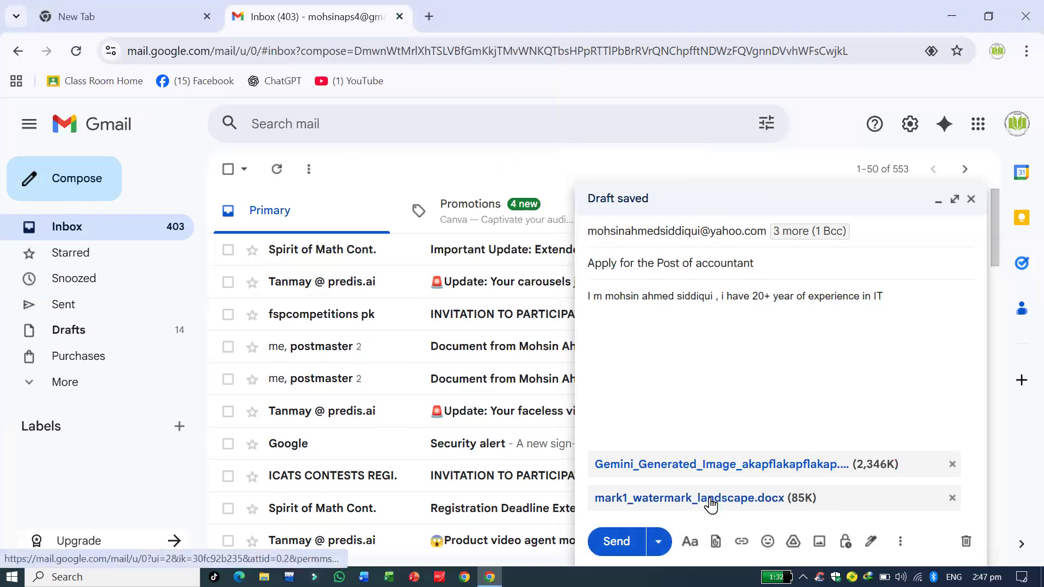
Download the Gemini image attachment and open the downloaded 2.3 MB PNG
{"action": "left_click", "coordinate": [663, 468]}
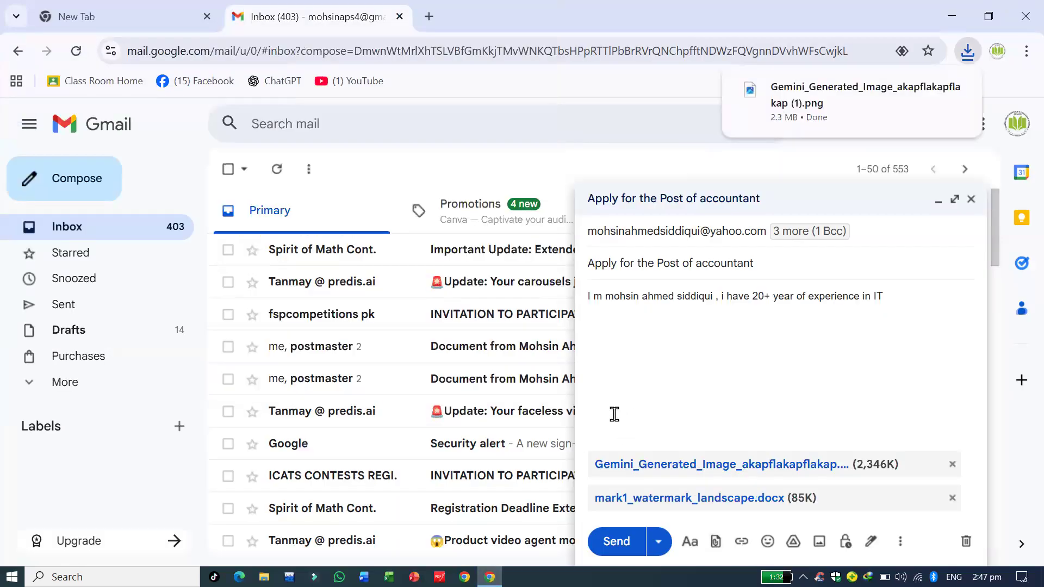
{"action": "mouse_move", "coordinate": [816, 90]}
{"action": "left_click", "coordinate": [755, 121]}
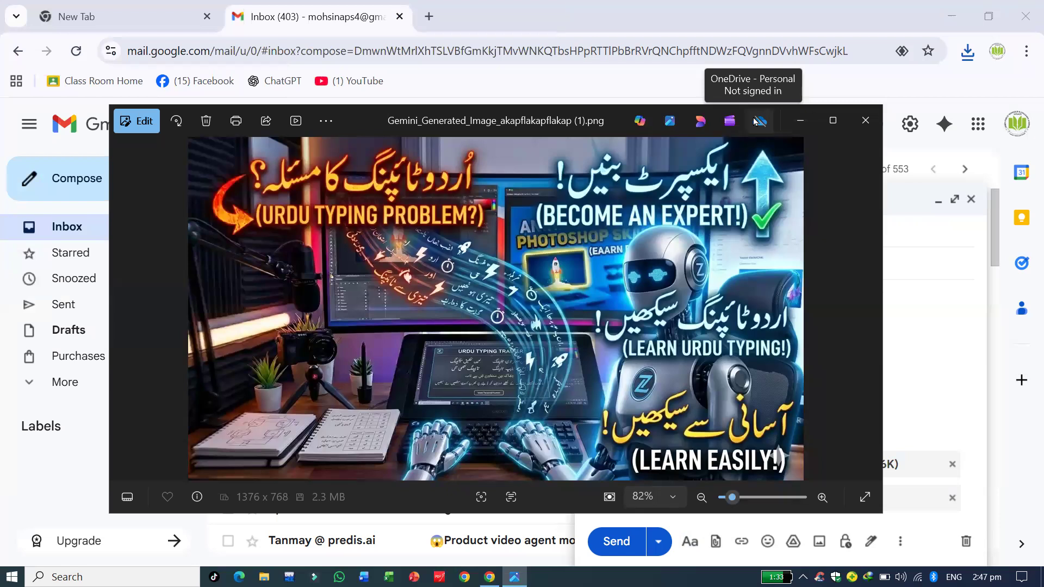
Close the Photos viewer showing the downloaded Gemini image
{"action": "left_click", "coordinate": [865, 120]}
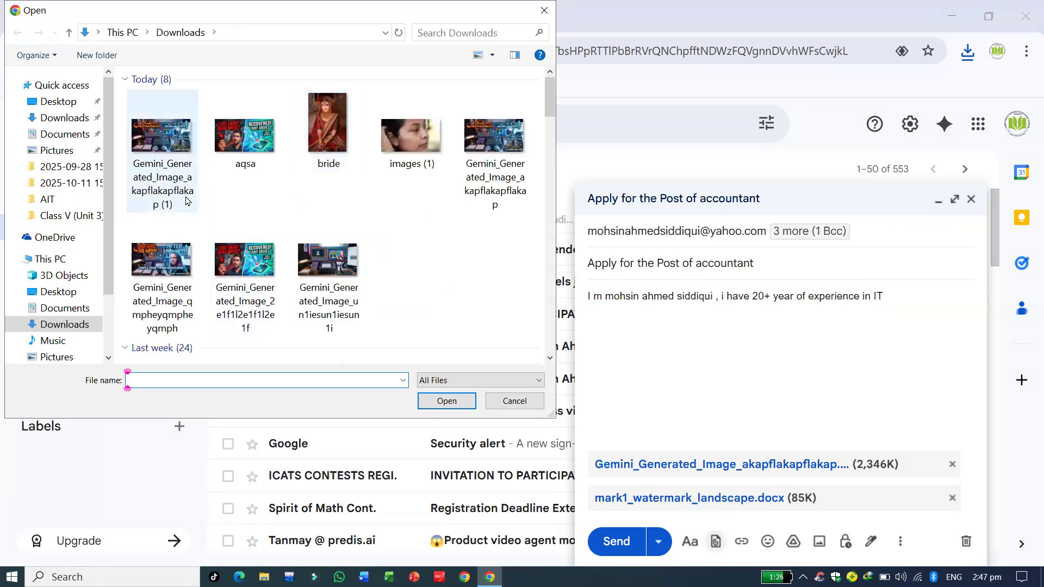
Attach the 1.4G vlc-record video from Downloads > Video, which goes as a Drive link
{"action": "left_click_drag", "start_coordinate": [104, 219], "coordinate": [102, 266]}
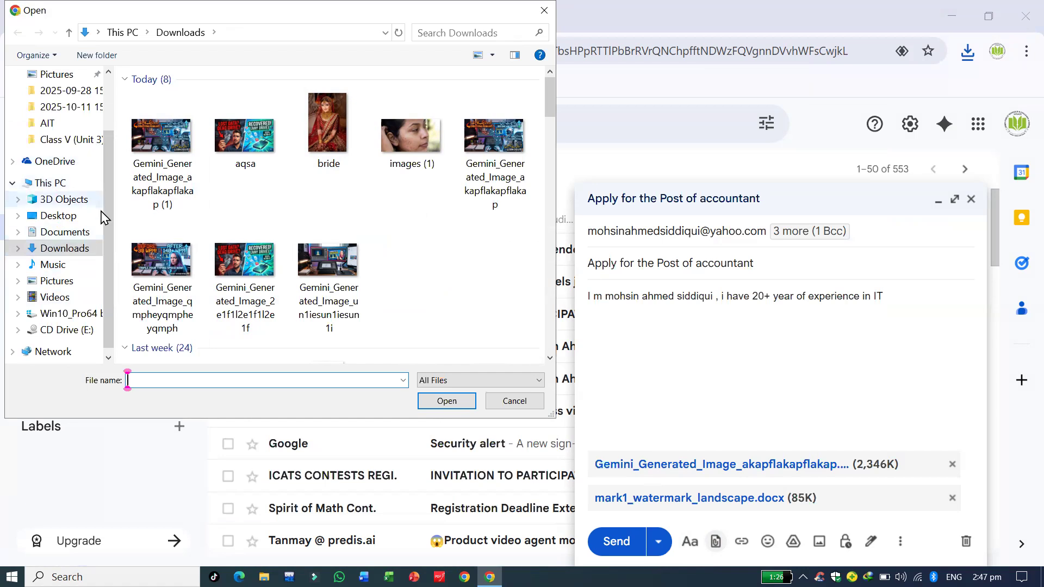
{"action": "scroll", "coordinate": [109, 226], "scroll_direction": "up", "scroll_amount": 1}
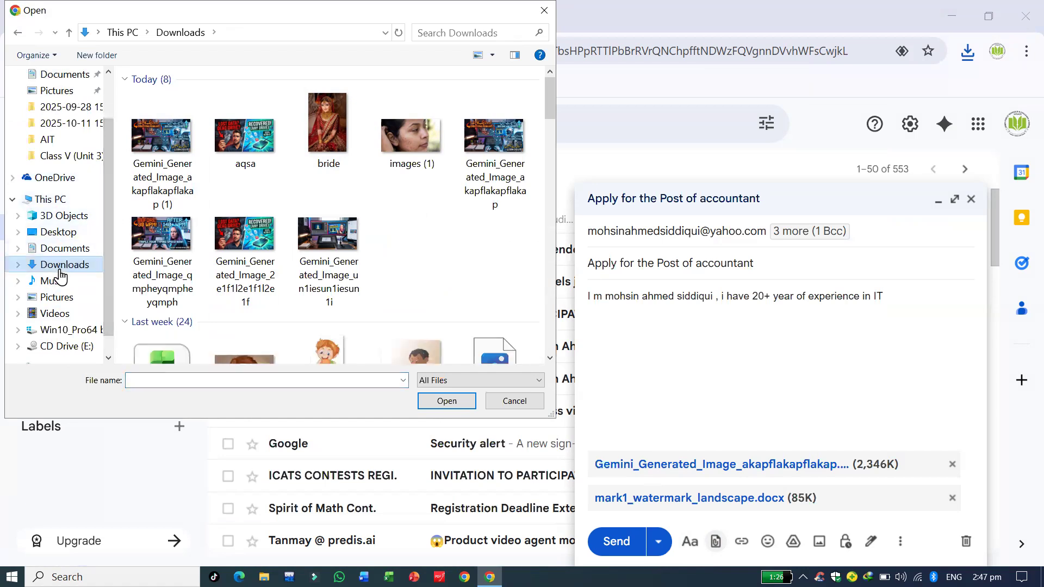
{"action": "left_click_drag", "start_coordinate": [546, 94], "coordinate": [546, 169]}
{"action": "left_click", "coordinate": [411, 144]}
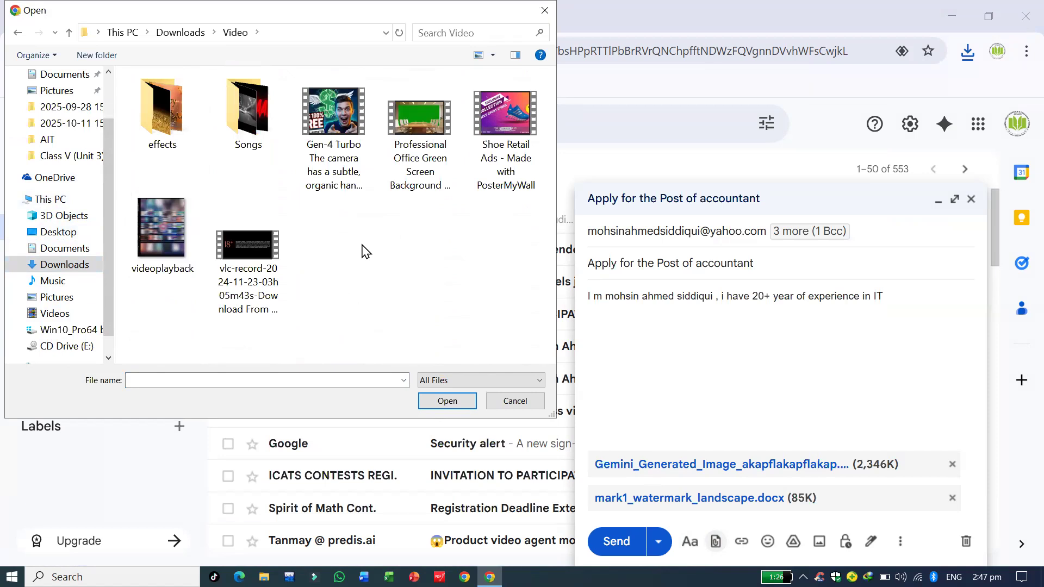
{"action": "left_click", "coordinate": [264, 294]}
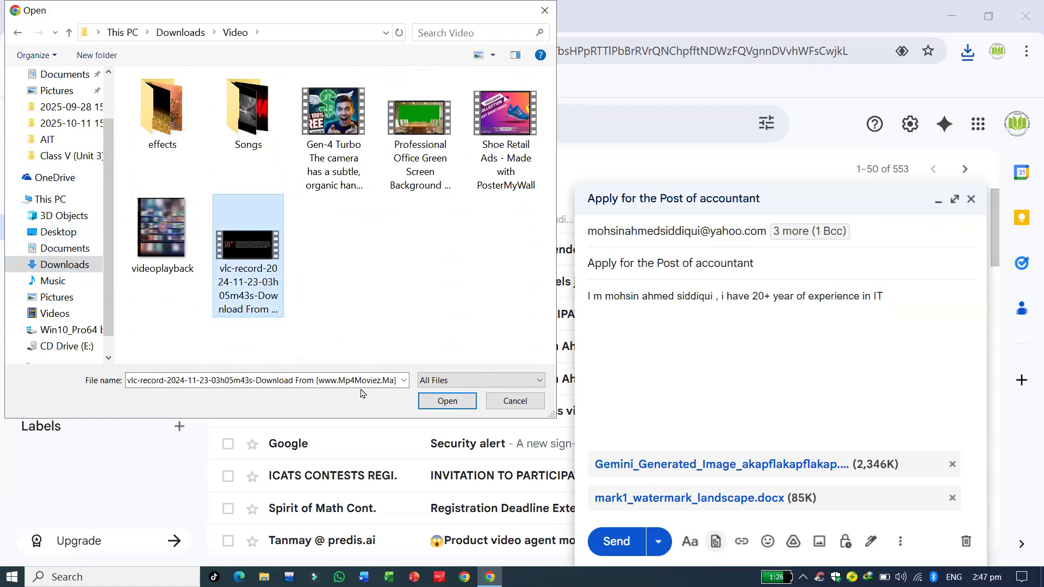
{"action": "left_click", "coordinate": [448, 400]}
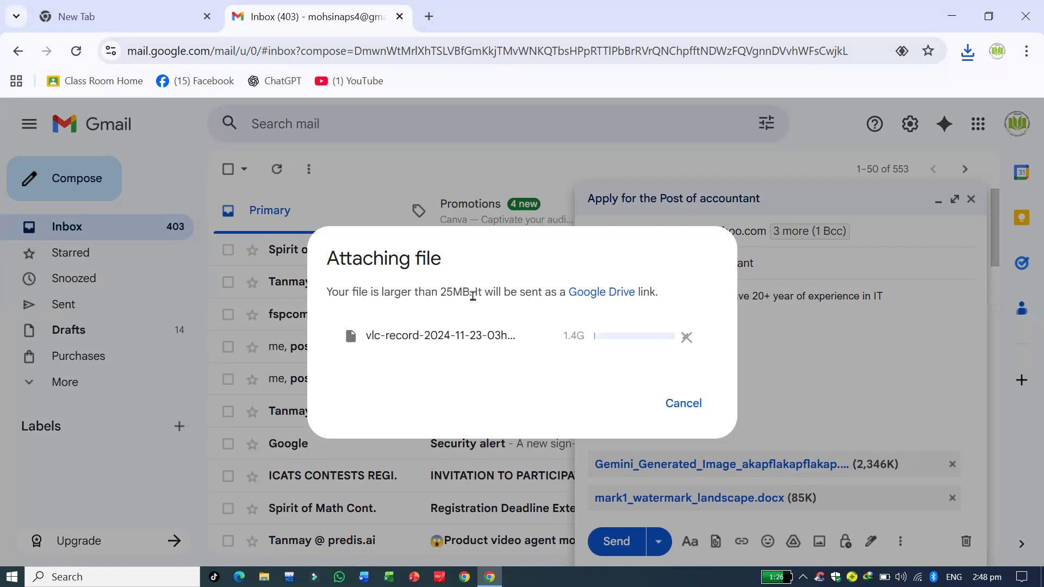
Cancel the oversized video attachment, start a link insert, and open a new browser tab
{"action": "left_click", "coordinate": [671, 409]}
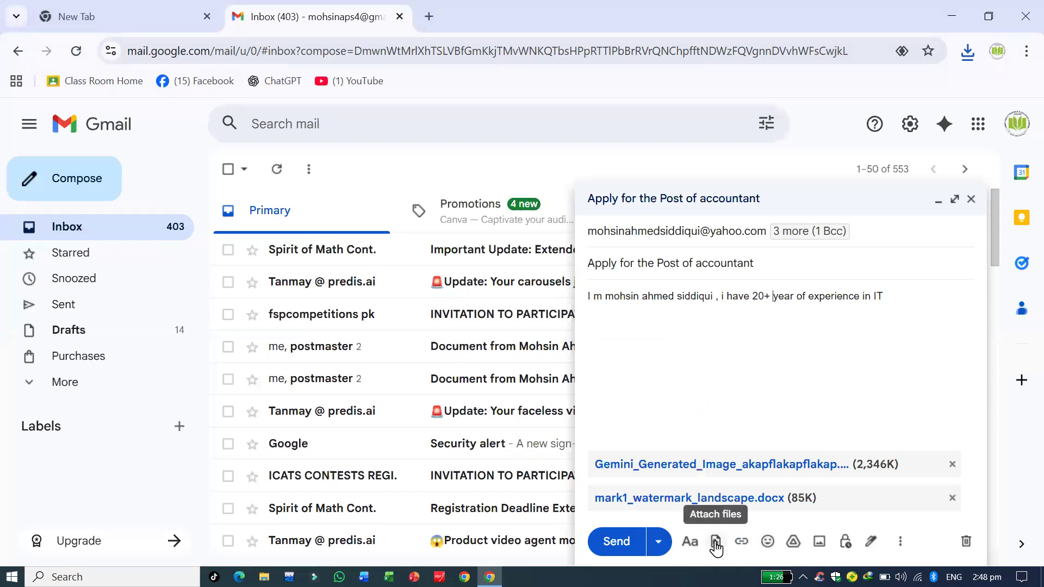
{"action": "left_click", "coordinate": [742, 543]}
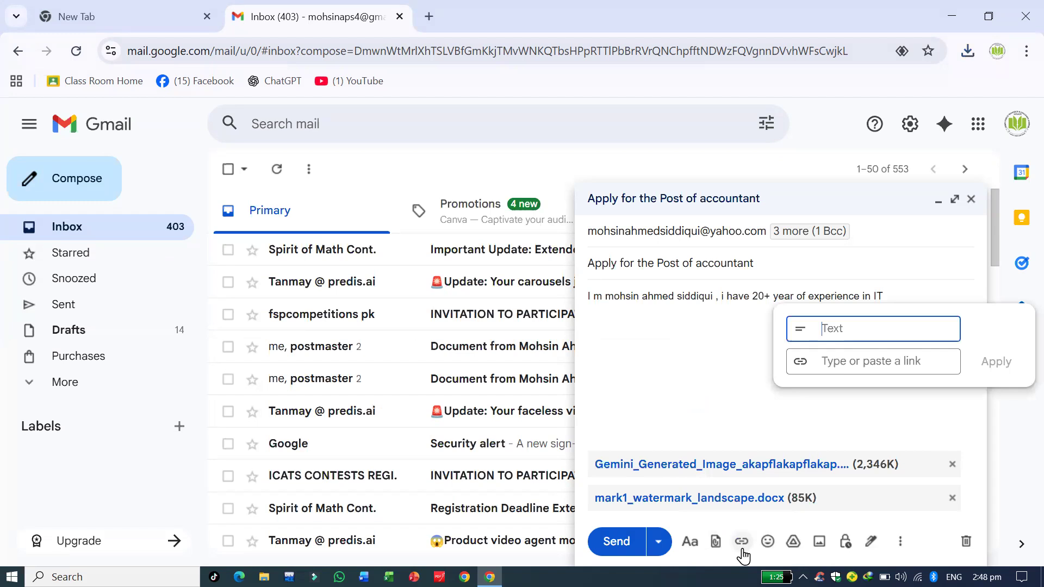
{"action": "left_click", "coordinate": [428, 17]}
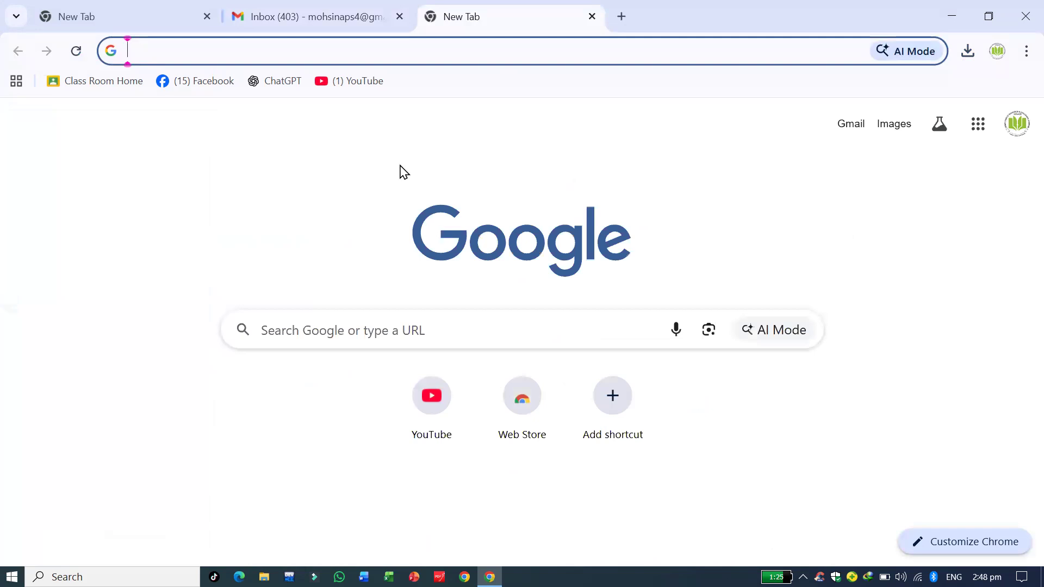
Go to the TeleInstitute by Mark-1 Computers YouTube Videos page and copy its address
{"action": "type", "text": "m"}
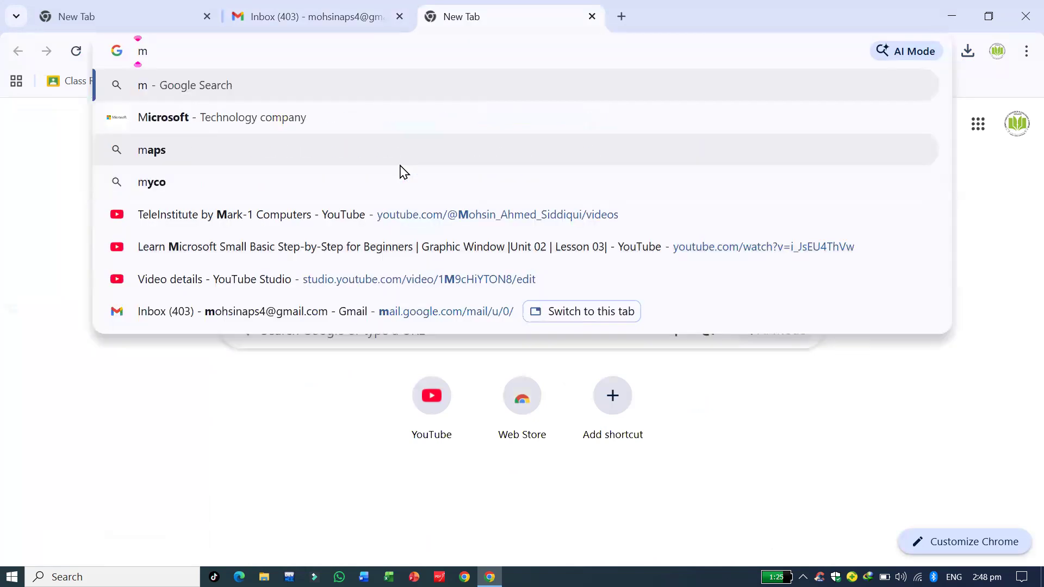
{"action": "left_click", "coordinate": [234, 216]}
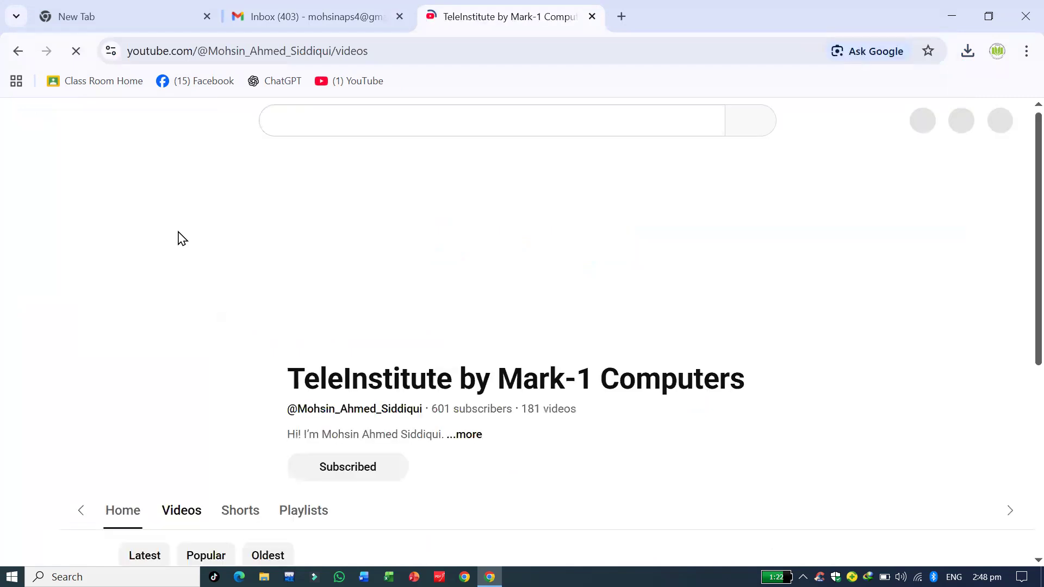
{"action": "left_click_drag", "start_coordinate": [431, 50], "coordinate": [122, 50]}
{"action": "right_click", "coordinate": [150, 52]}
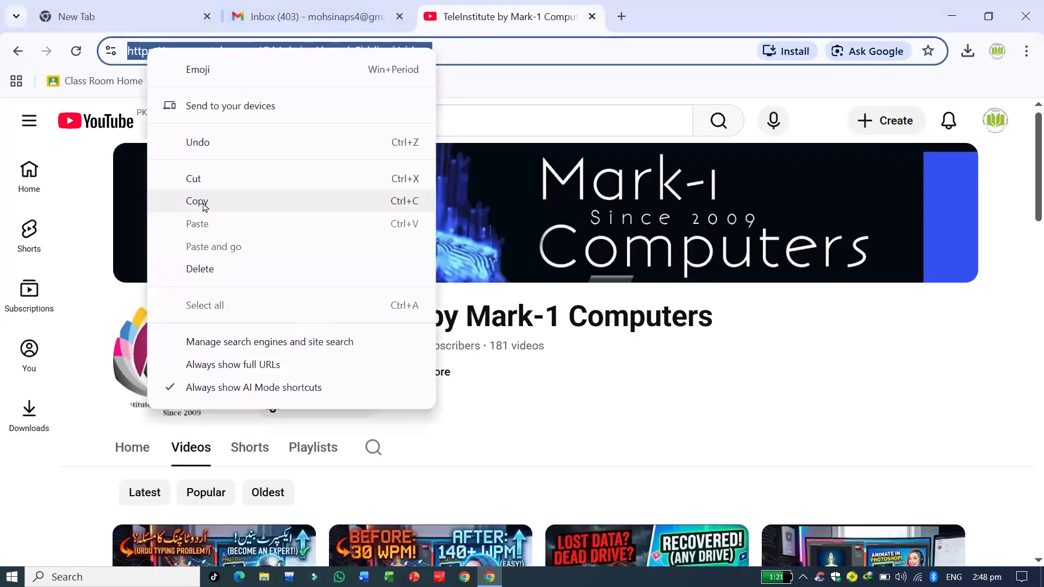
{"action": "left_click", "coordinate": [196, 201]}
Link the text 'Mark-1 Computers' after '20+' to the pasted YouTube channel address
{"action": "left_click", "coordinate": [298, 18]}
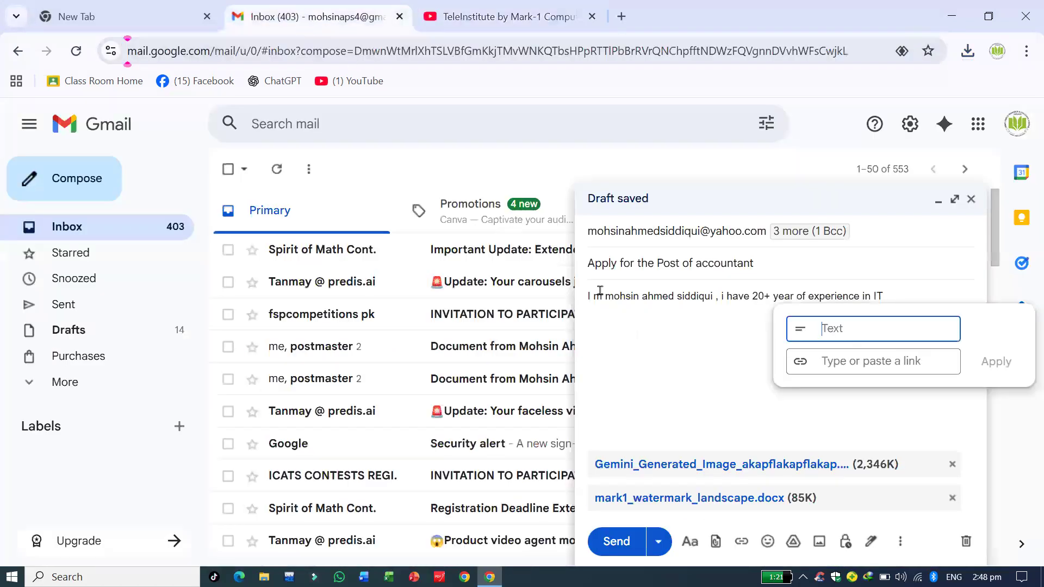
{"action": "left_click", "coordinate": [843, 361]}
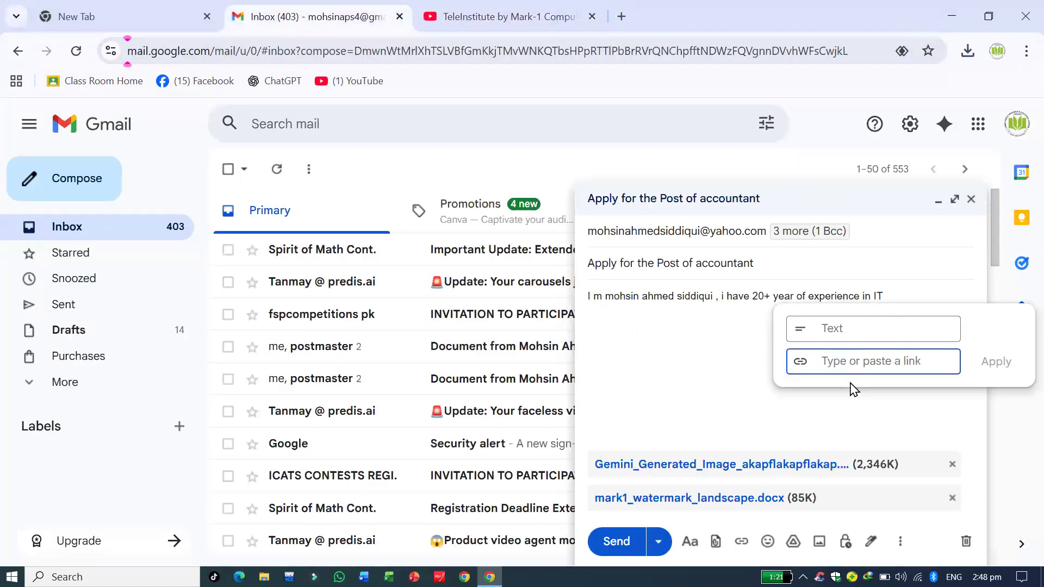
{"action": "key", "text": "ctrl+v"}
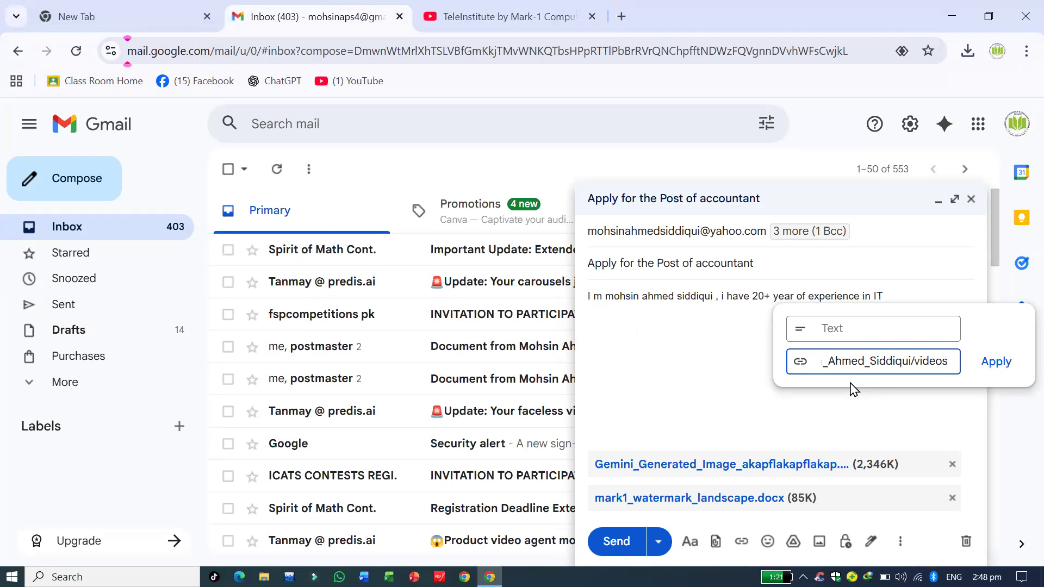
{"action": "left_click", "coordinate": [849, 327]}
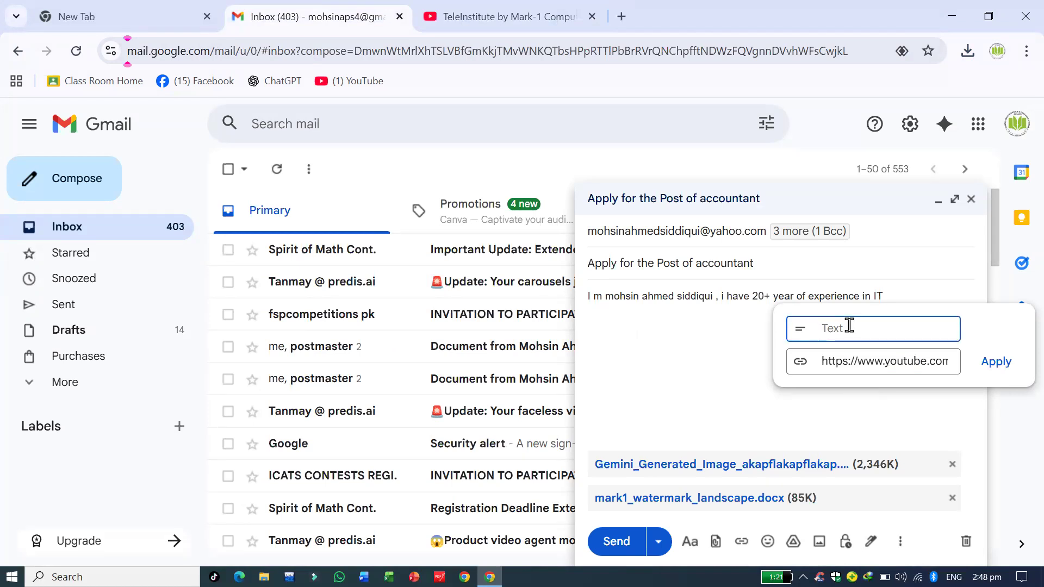
{"action": "type", "text": "Mark-1 Computers"}
{"action": "left_click", "coordinate": [996, 361]}
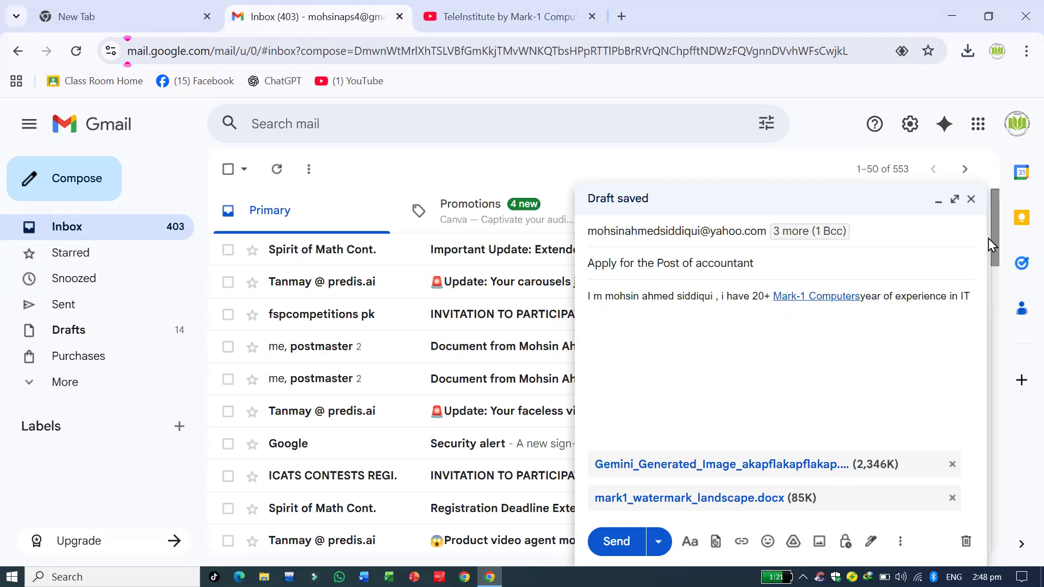
{"action": "left_click_drag", "start_coordinate": [998, 245], "coordinate": [997, 265]}
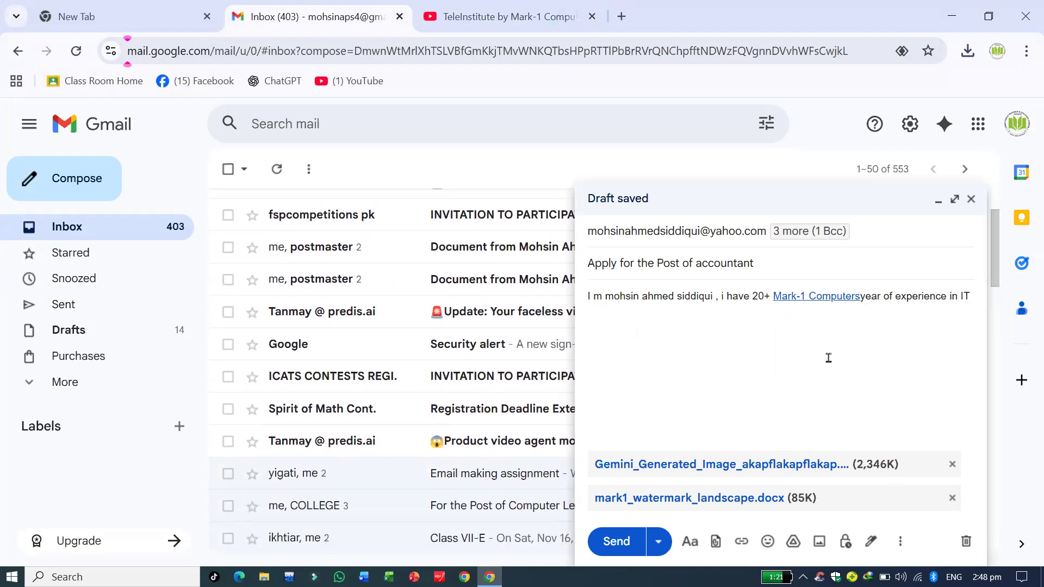
Test the Mark-1 Computers link on YouTube, then close both YouTube tabs and return to the draft
{"action": "left_click", "coordinate": [817, 295]}
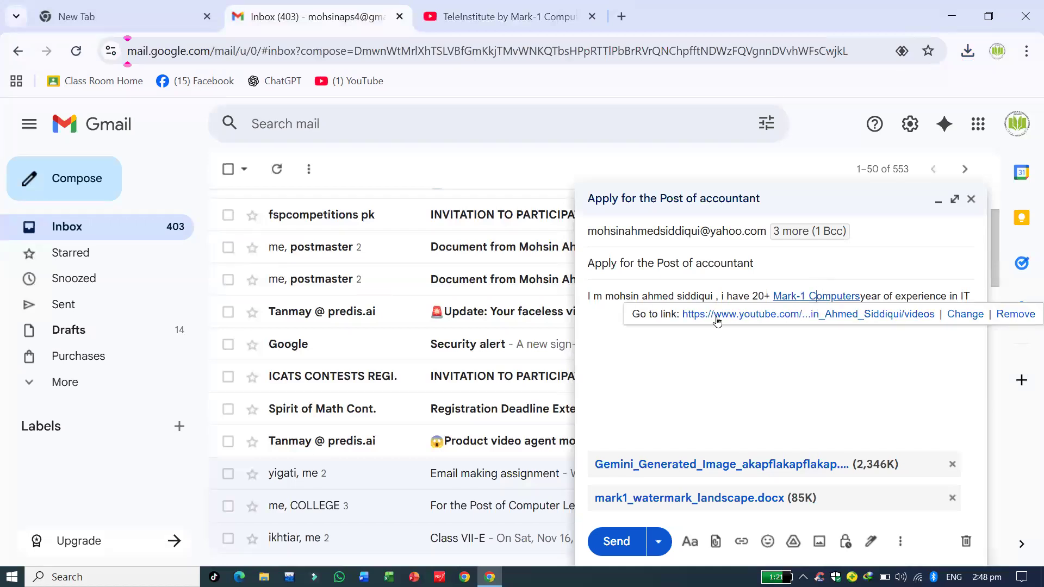
{"action": "left_click", "coordinate": [592, 16]}
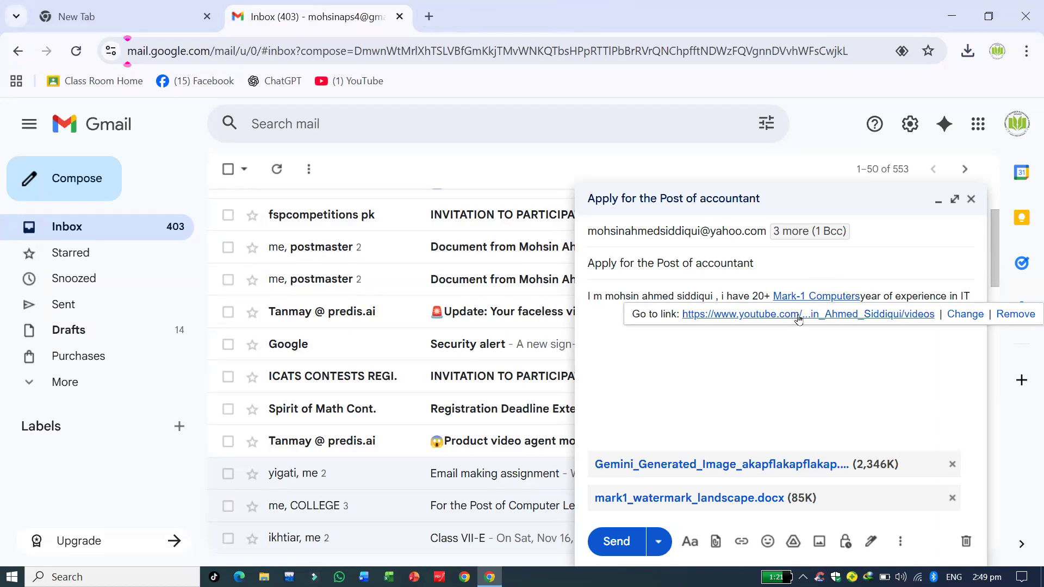
{"action": "left_click", "coordinate": [797, 316]}
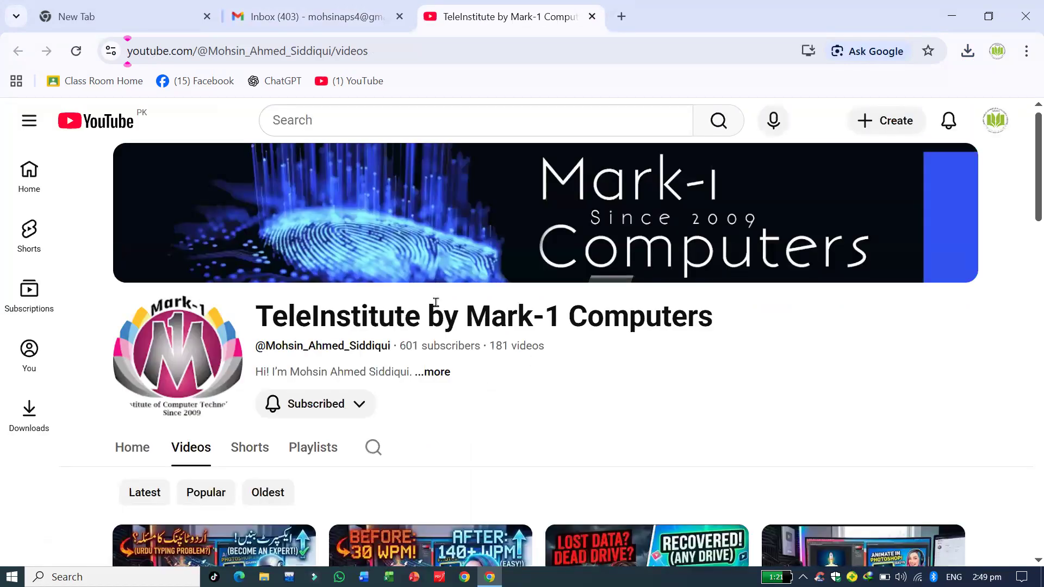
{"action": "left_click", "coordinate": [592, 17]}
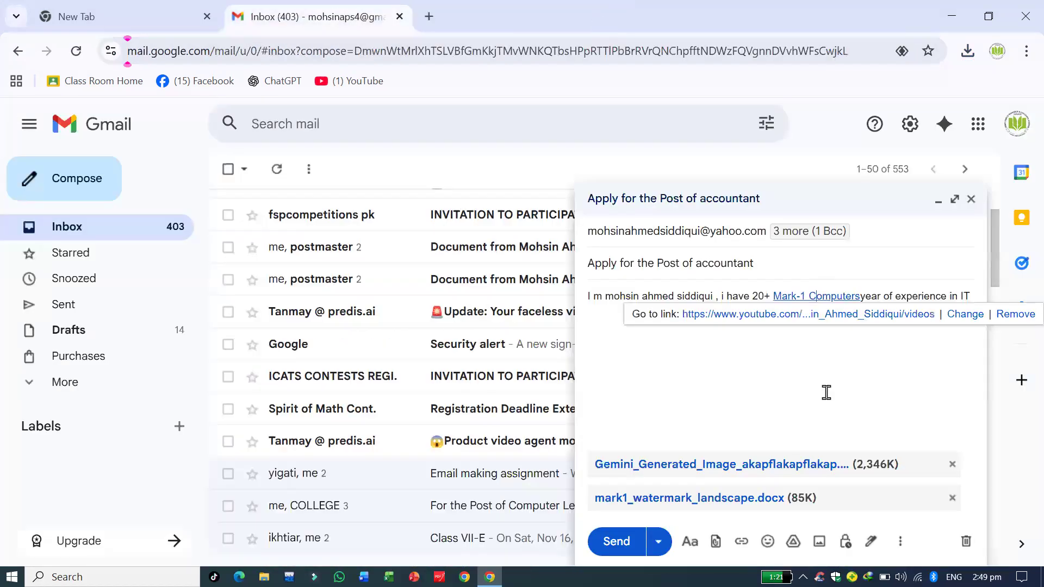
{"action": "left_click", "coordinate": [887, 370]}
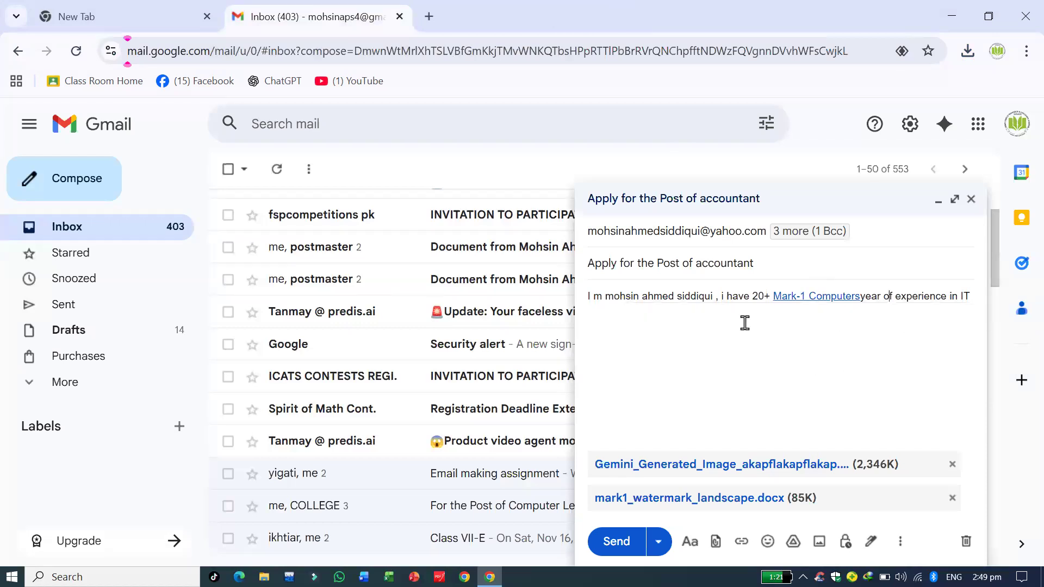
{"action": "left_click", "coordinate": [860, 296]}
Add the 😁 and 😃 emojis at the end of the body text
{"action": "left_click", "coordinate": [970, 297]}
{"action": "left_click", "coordinate": [767, 541]}
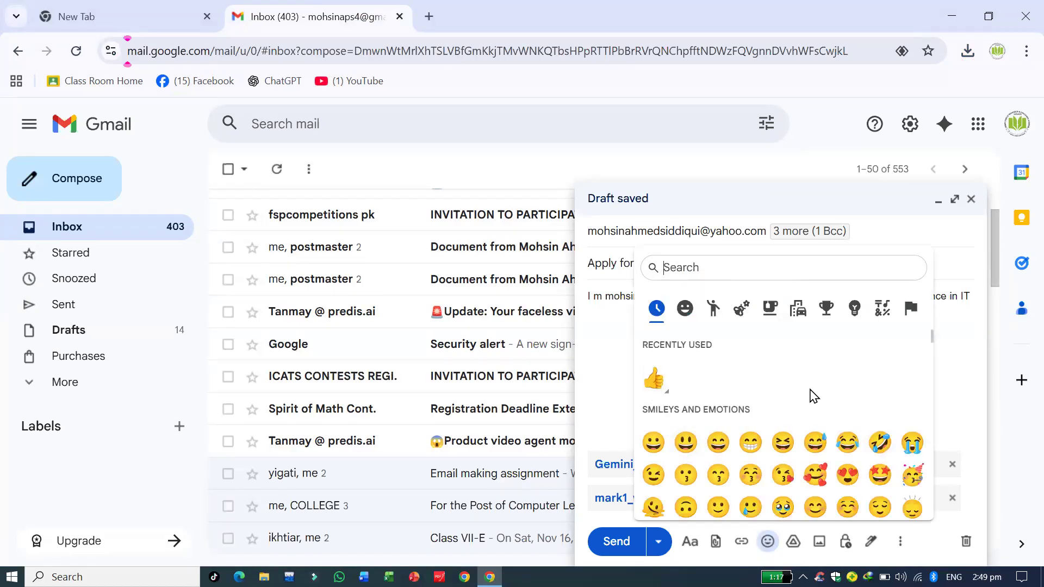
{"action": "left_click", "coordinate": [750, 443]}
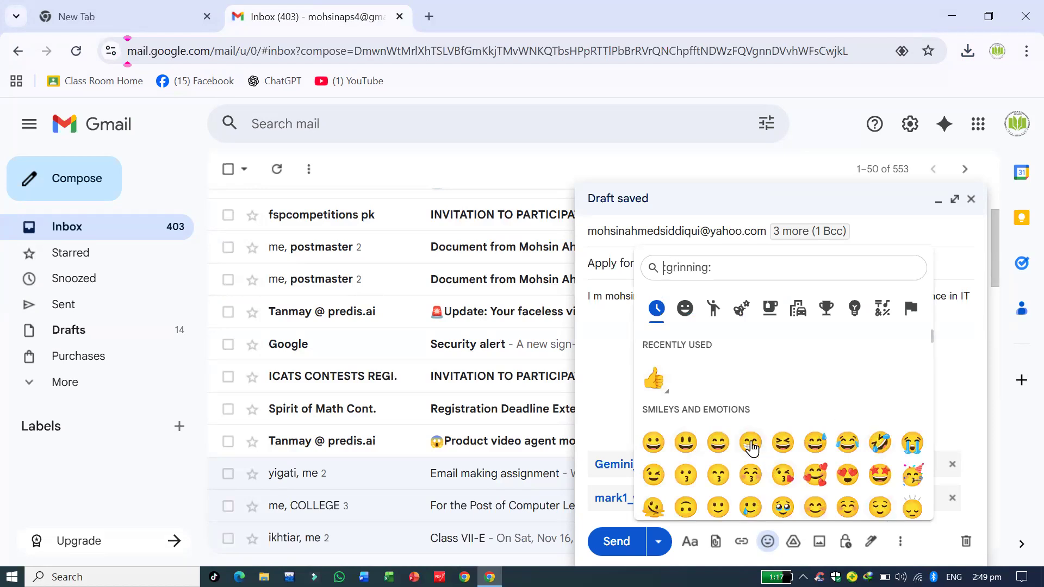
{"action": "left_click", "coordinate": [685, 442]}
{"action": "left_click", "coordinate": [602, 339]}
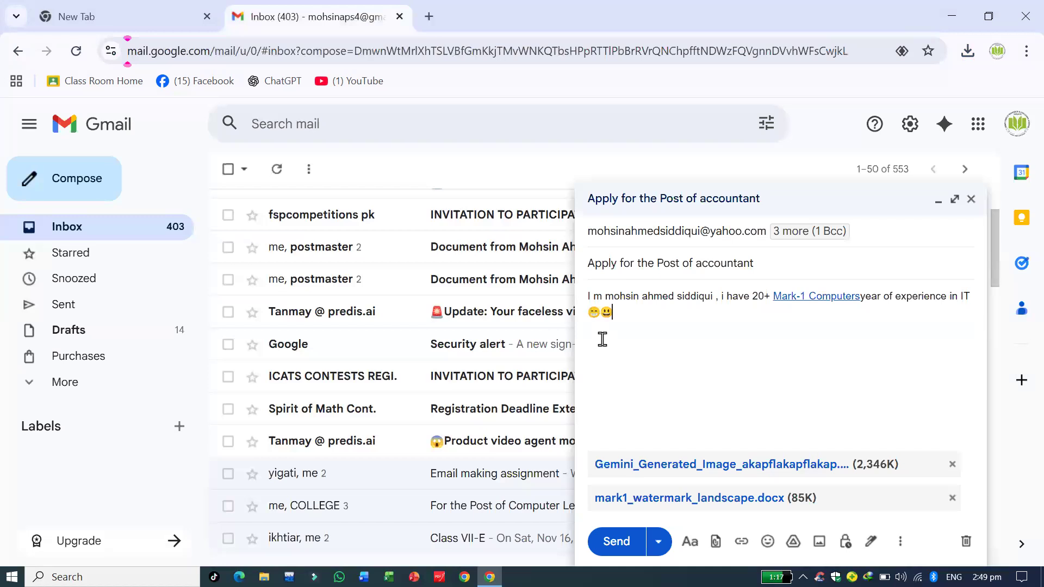
{"action": "left_click", "coordinate": [794, 542]}
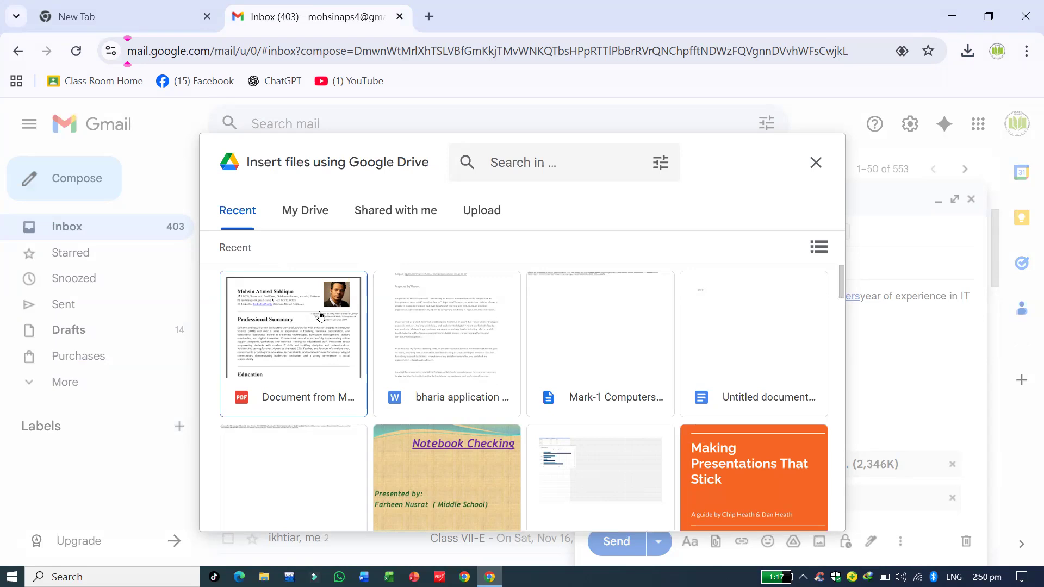
Attach the 855K résumé PDF from Google Drive as the draft's third attachment
{"action": "right_click", "coordinate": [321, 317]}
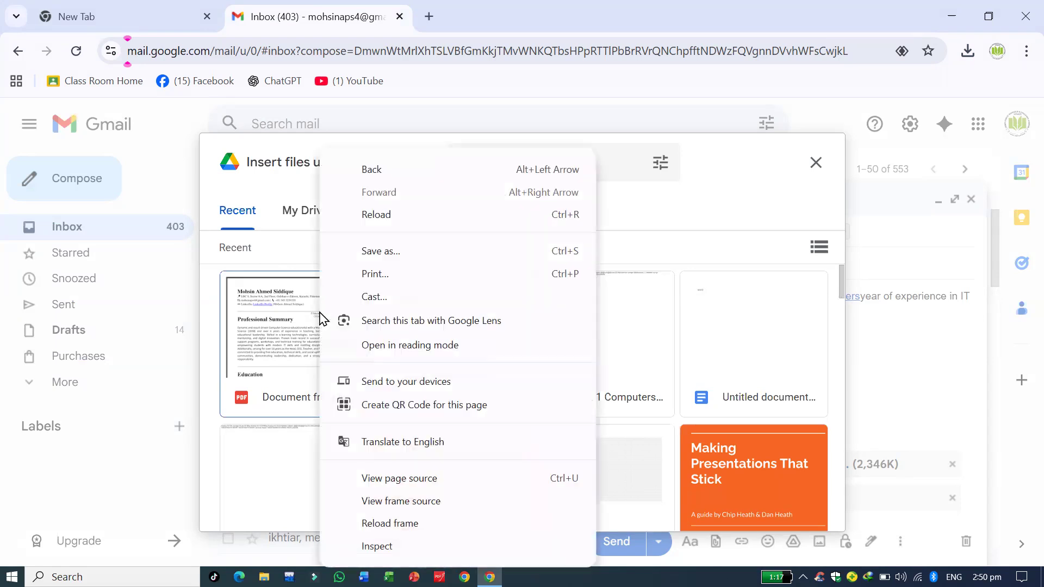
{"action": "left_click", "coordinate": [293, 334]}
{"action": "left_click", "coordinate": [291, 336]}
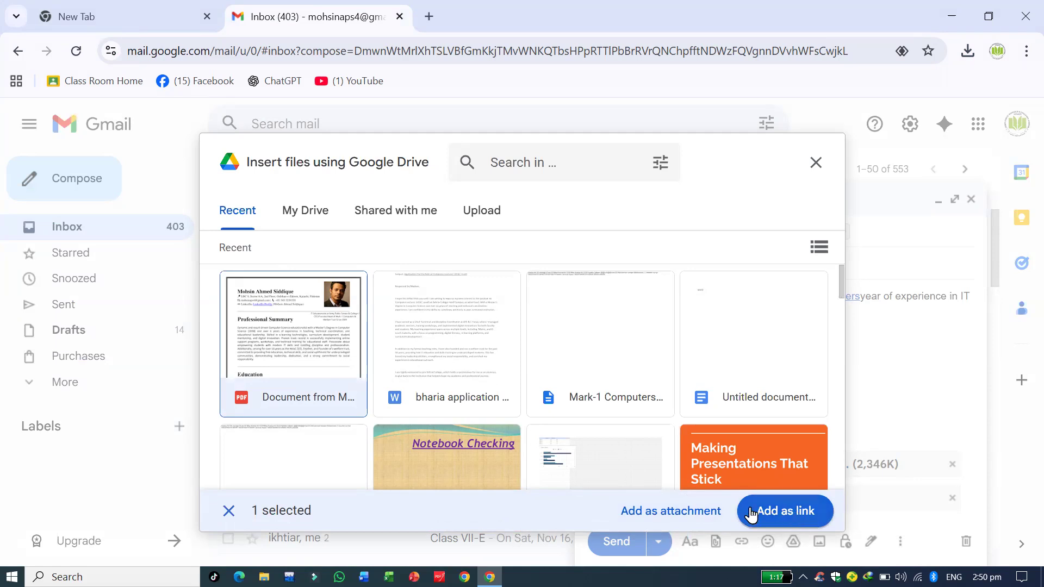
{"action": "left_click", "coordinate": [654, 514]}
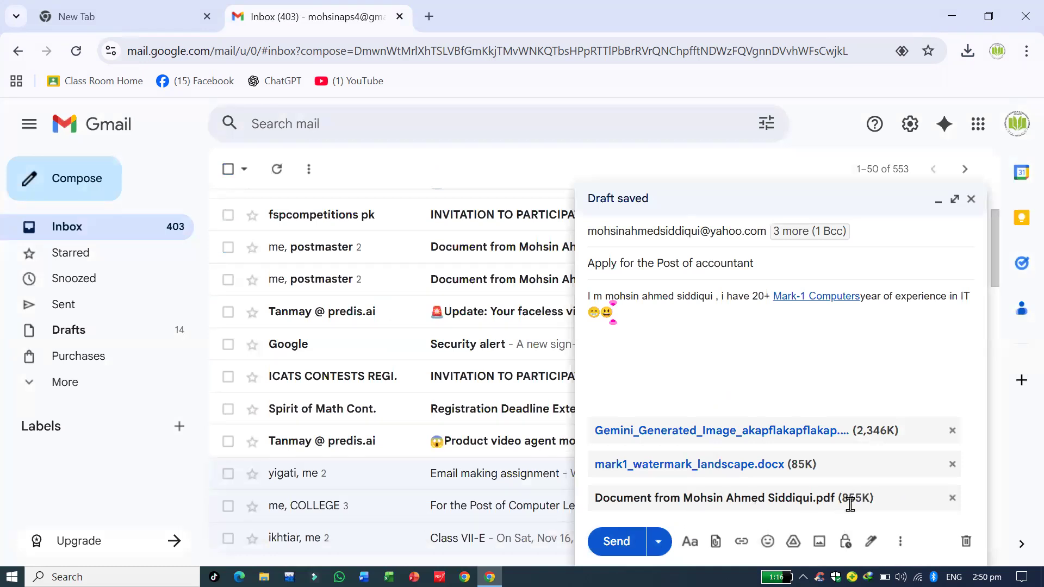
{"action": "left_click", "coordinate": [823, 546]}
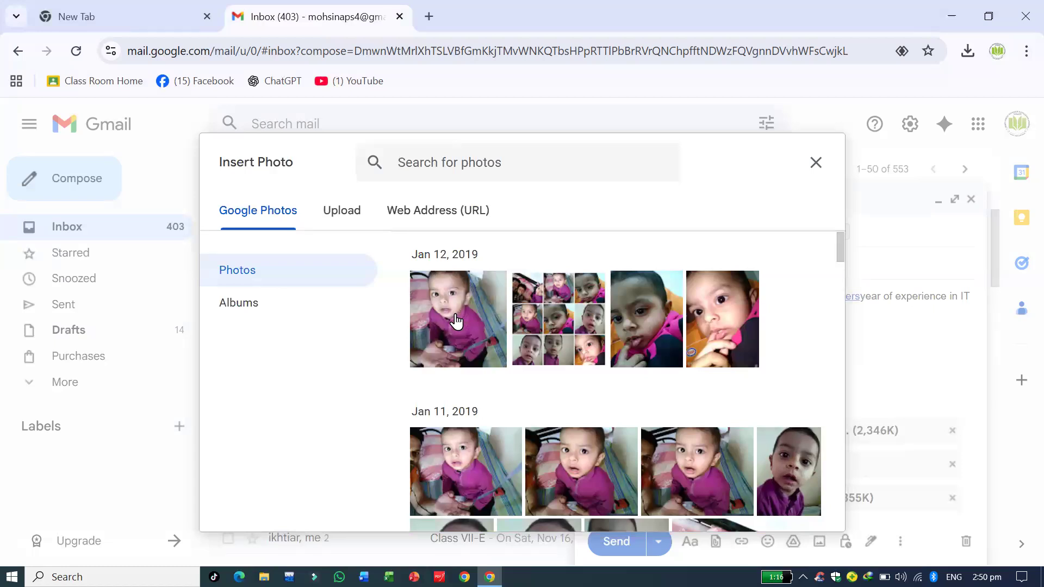
Insert the last Jan 11 Google Photos picture inline below the emojis
{"action": "left_click", "coordinate": [798, 476]}
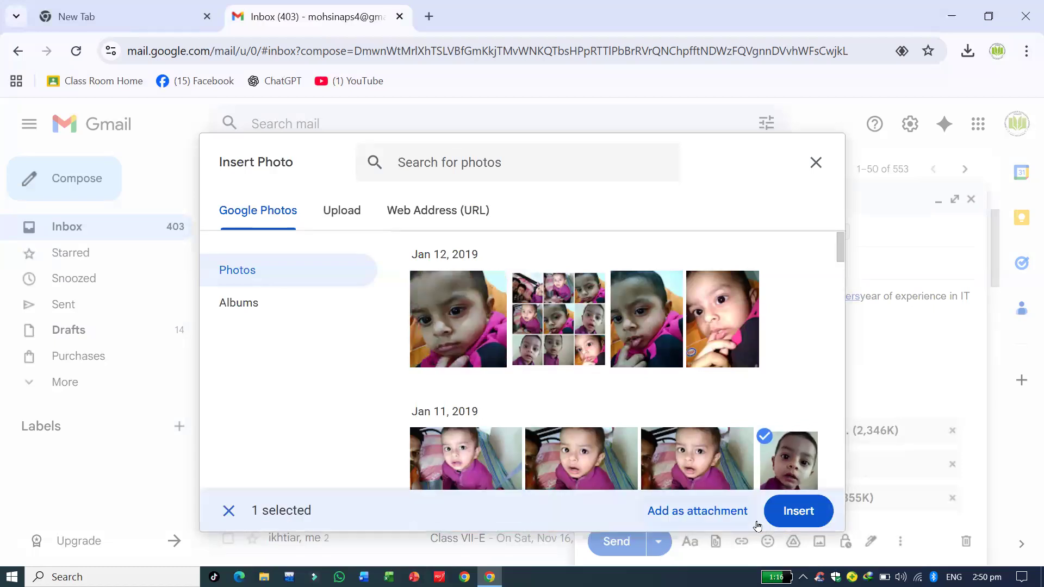
{"action": "left_click", "coordinate": [747, 514]}
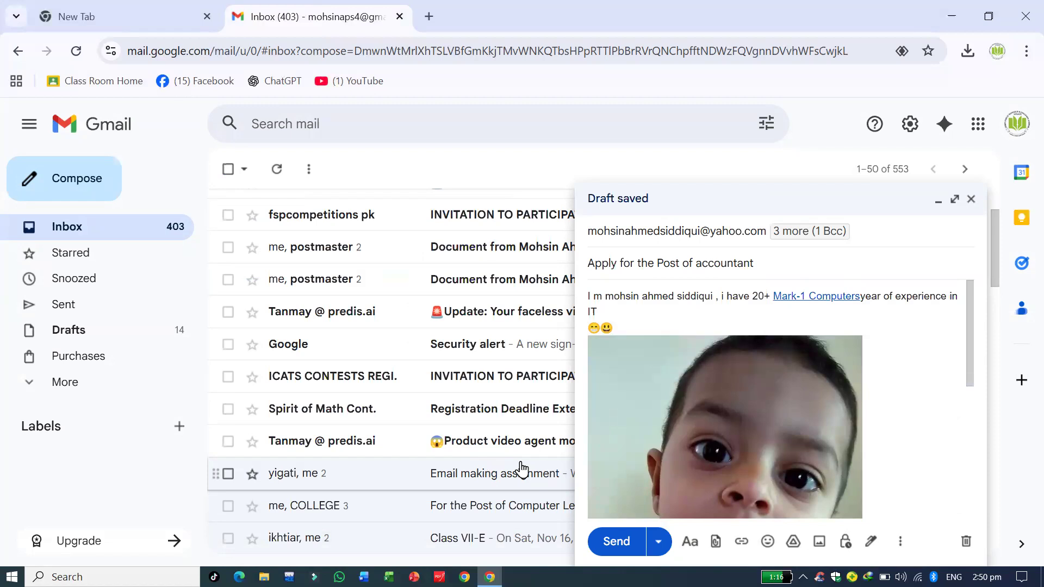
{"action": "left_click_drag", "start_coordinate": [972, 319], "coordinate": [974, 361]}
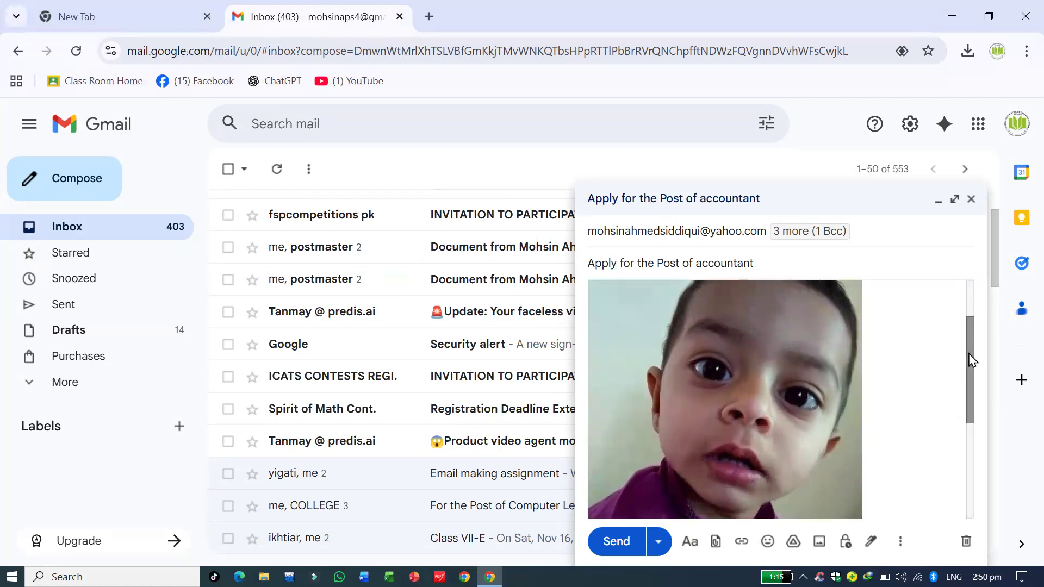
{"action": "left_click_drag", "start_coordinate": [970, 335], "coordinate": [970, 343]}
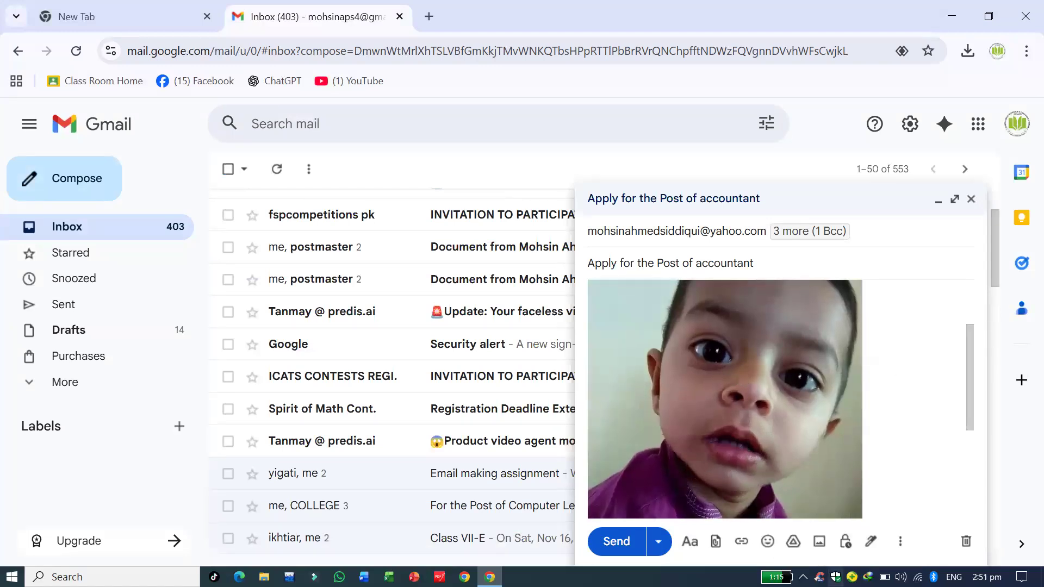
Turn on confidential mode expiring in 1 week (Mar 8, 2026) with an SMS passcode
{"action": "left_click", "coordinate": [845, 542]}
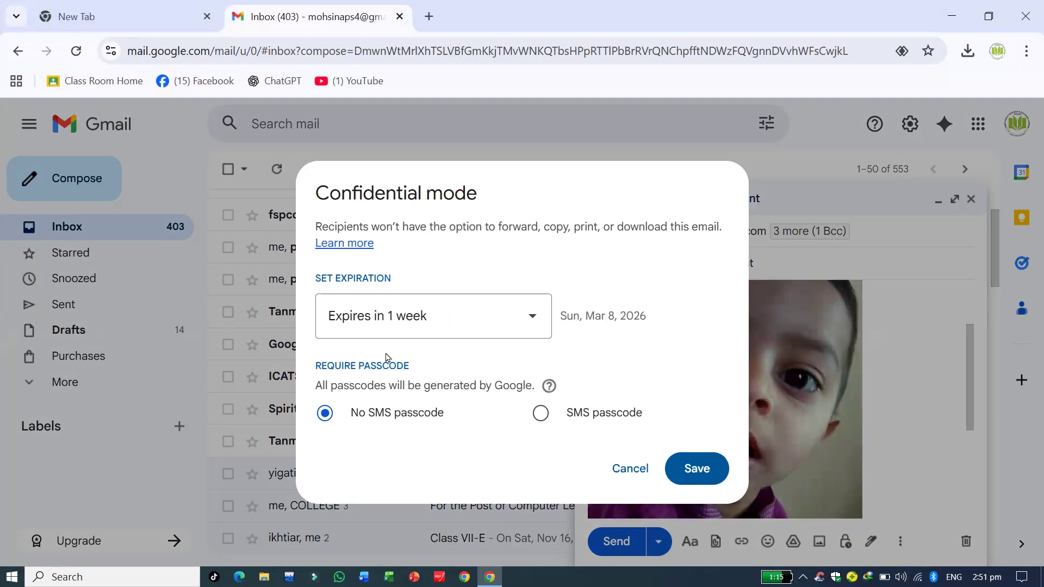
{"action": "left_click", "coordinate": [526, 325]}
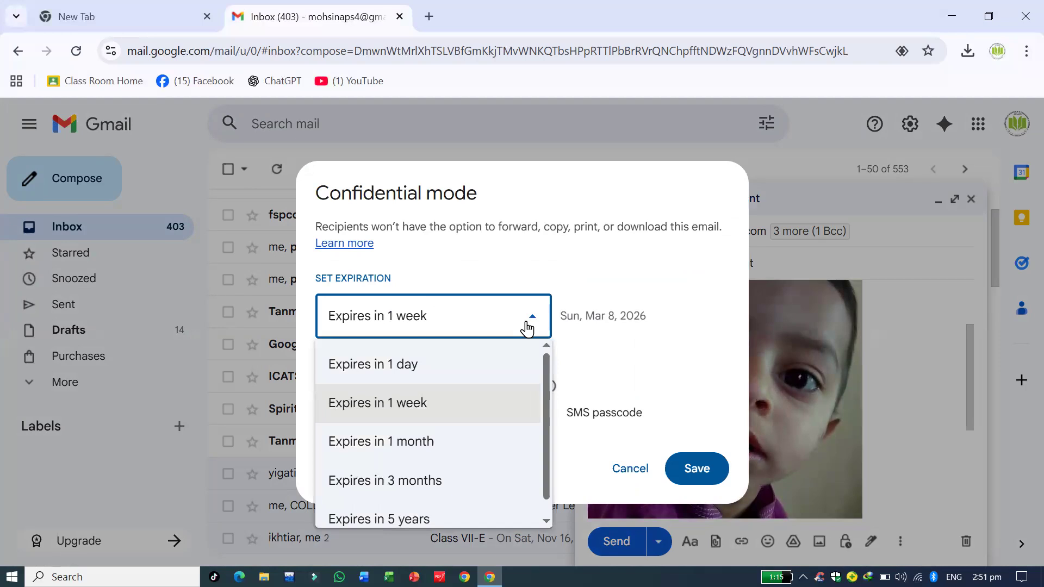
{"action": "left_click_drag", "start_coordinate": [548, 383], "coordinate": [550, 347]}
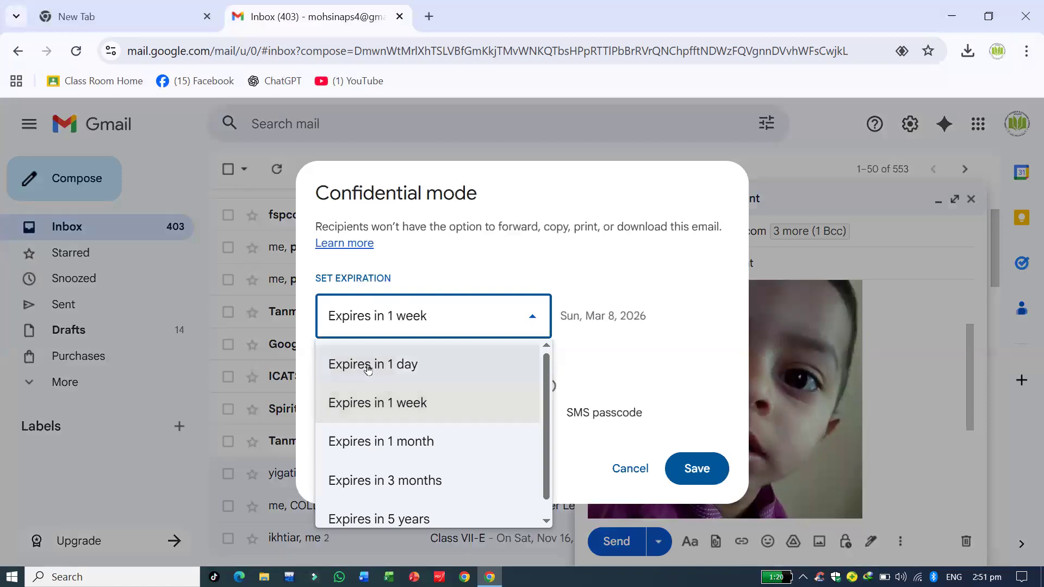
{"action": "left_click", "coordinate": [623, 265]}
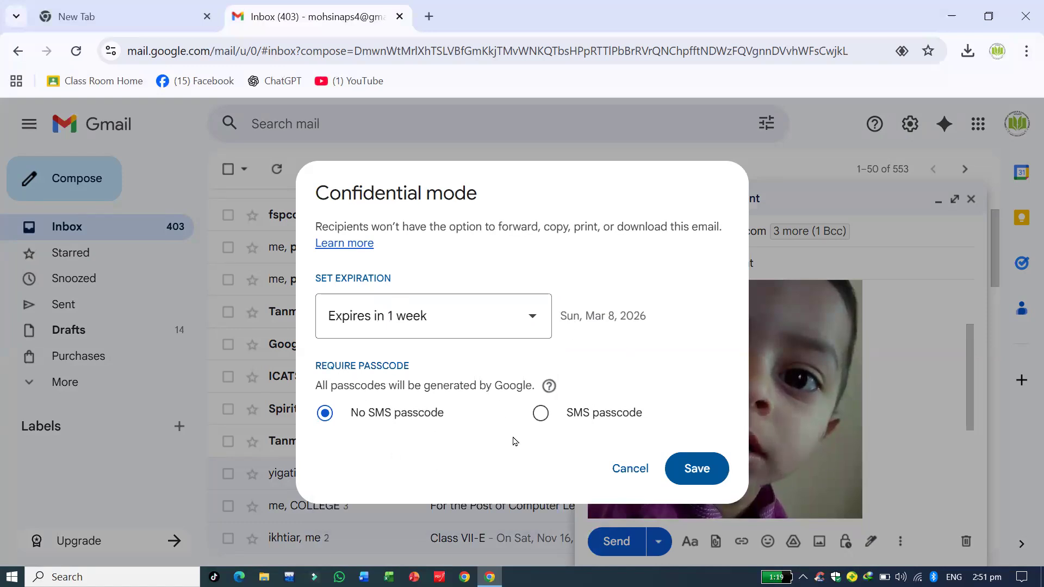
{"action": "left_click", "coordinate": [541, 414]}
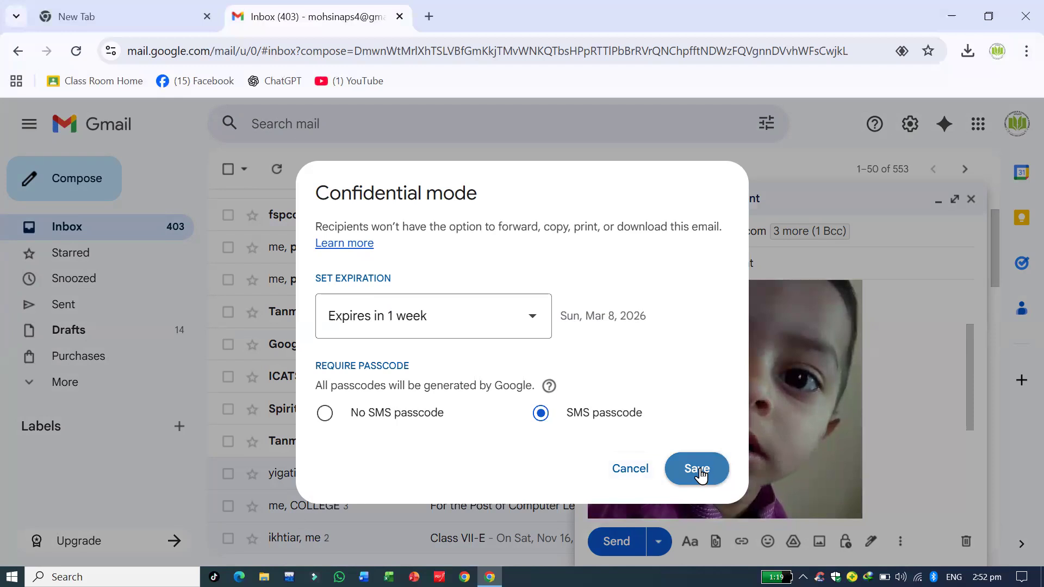
{"action": "left_click", "coordinate": [628, 471]}
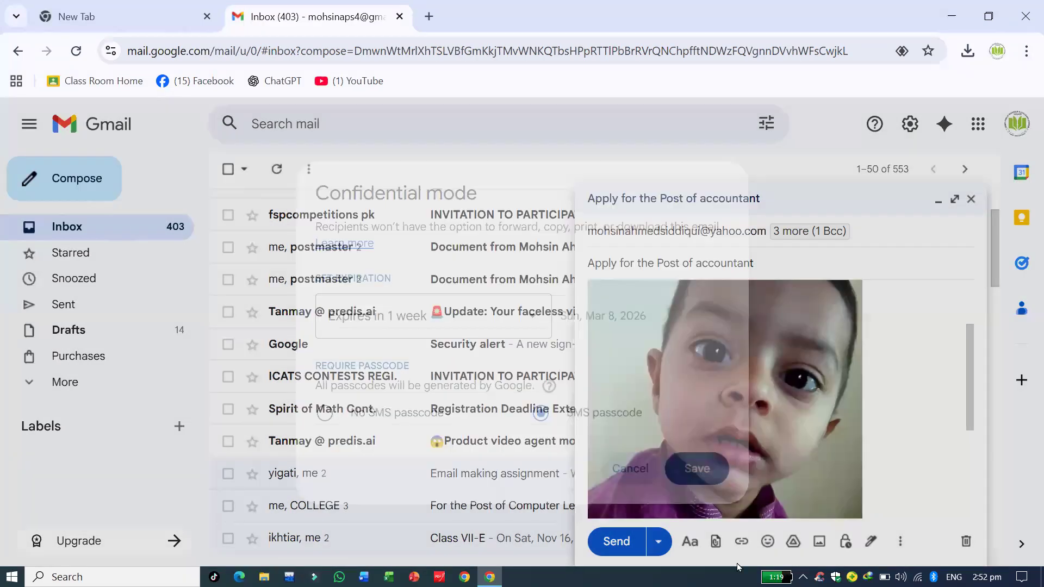
Open Gmail's signature management settings from the compose signature options
{"action": "left_click", "coordinate": [867, 543]}
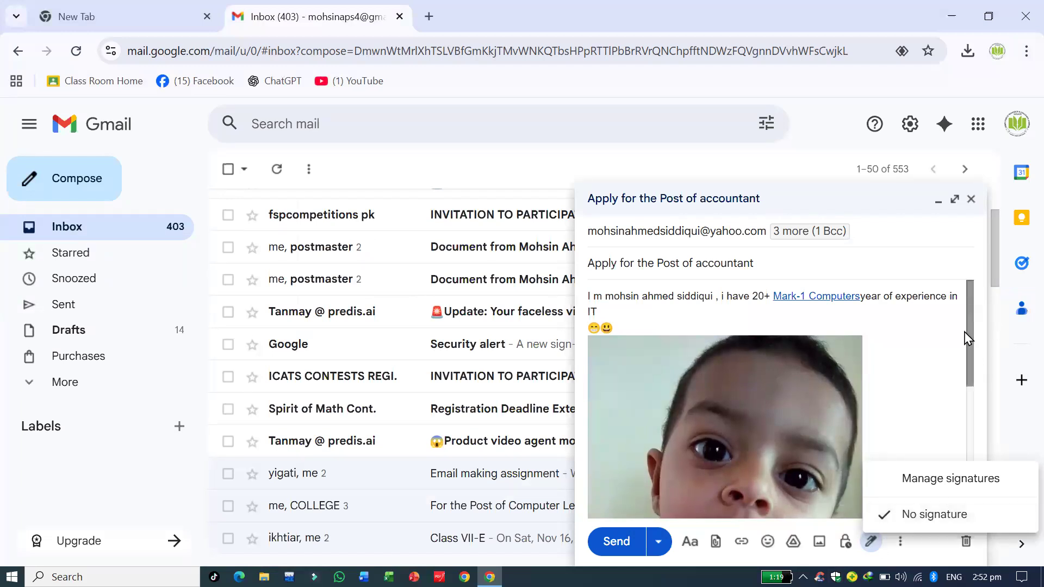
{"action": "left_click_drag", "start_coordinate": [972, 334], "coordinate": [981, 494]}
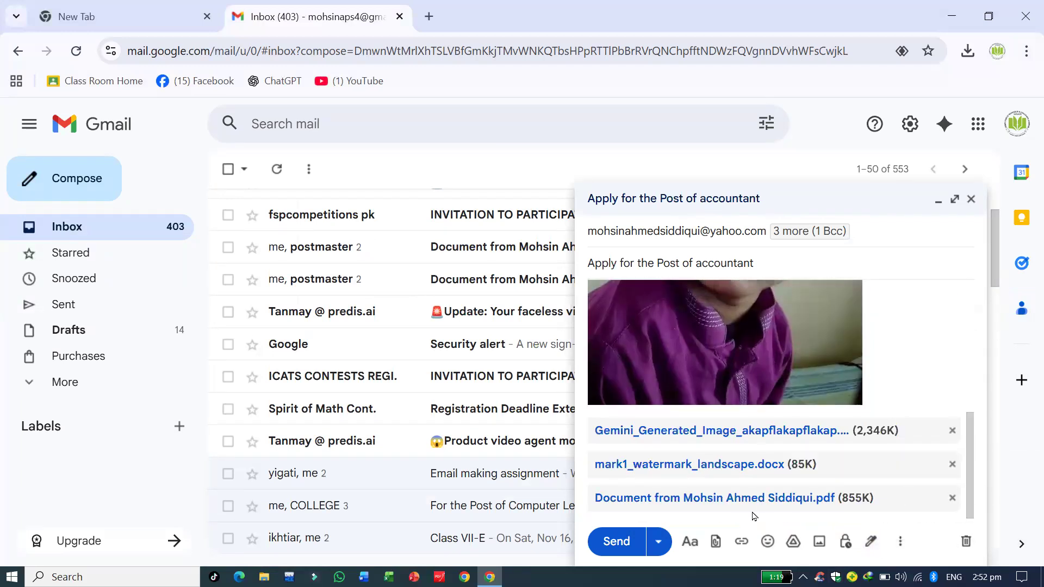
{"action": "left_click", "coordinate": [869, 542]}
{"action": "left_click", "coordinate": [933, 484]}
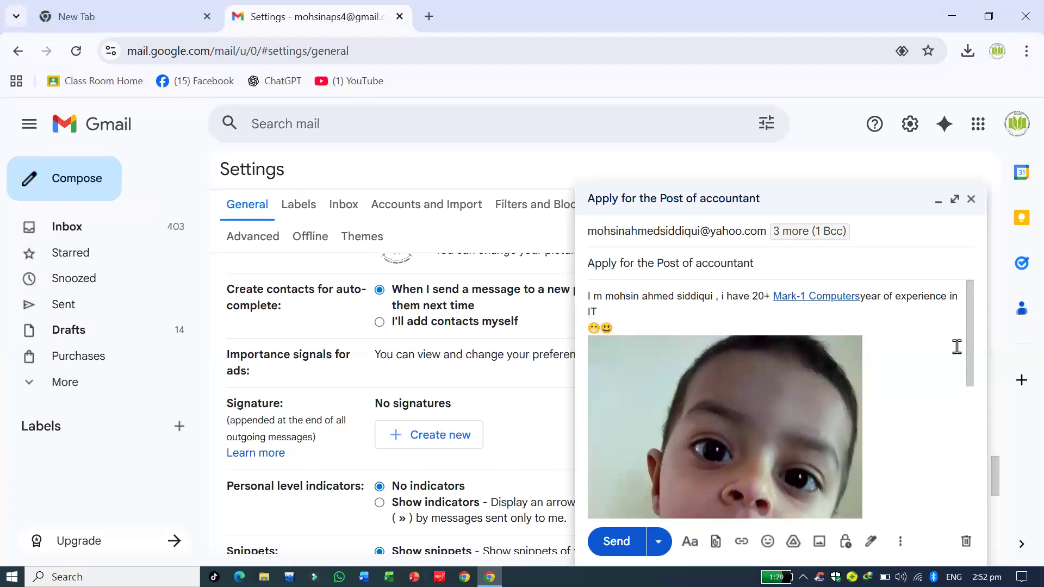
{"action": "left_click_drag", "start_coordinate": [972, 345], "coordinate": [975, 506]}
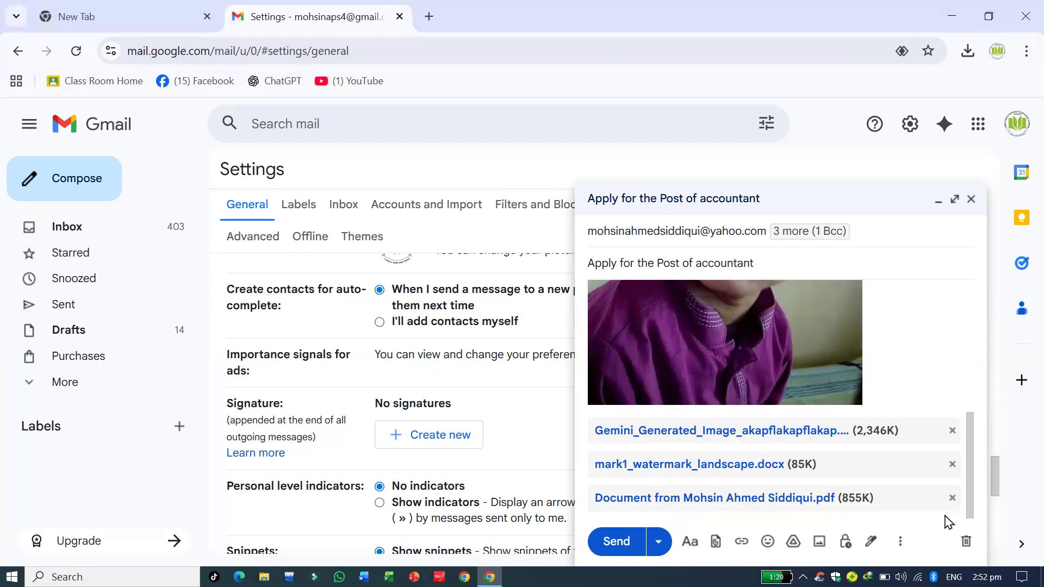
{"action": "left_click", "coordinate": [873, 542]}
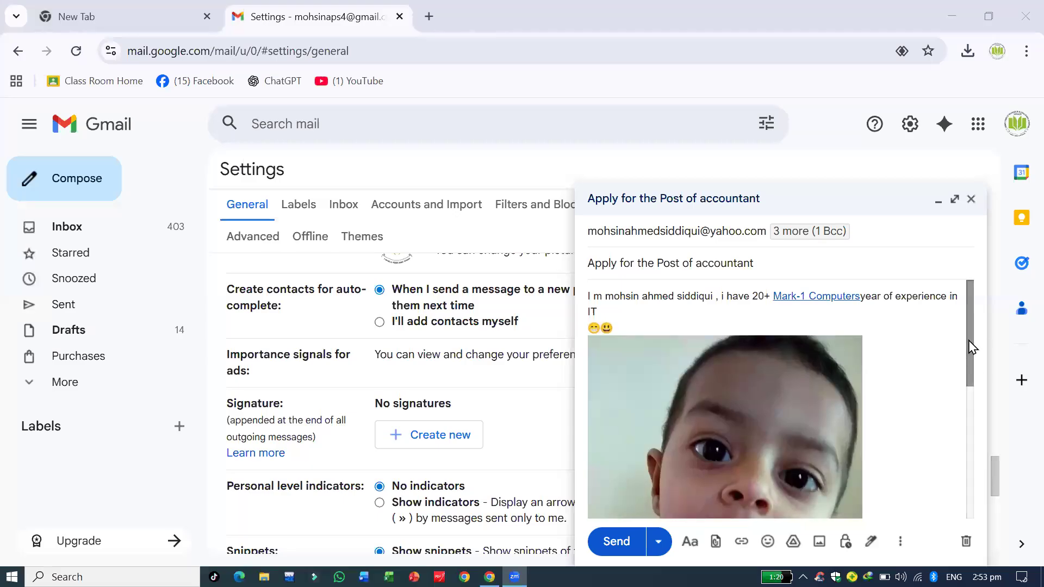
{"action": "left_click_drag", "start_coordinate": [968, 346], "coordinate": [967, 424]}
{"action": "left_click", "coordinate": [872, 542]}
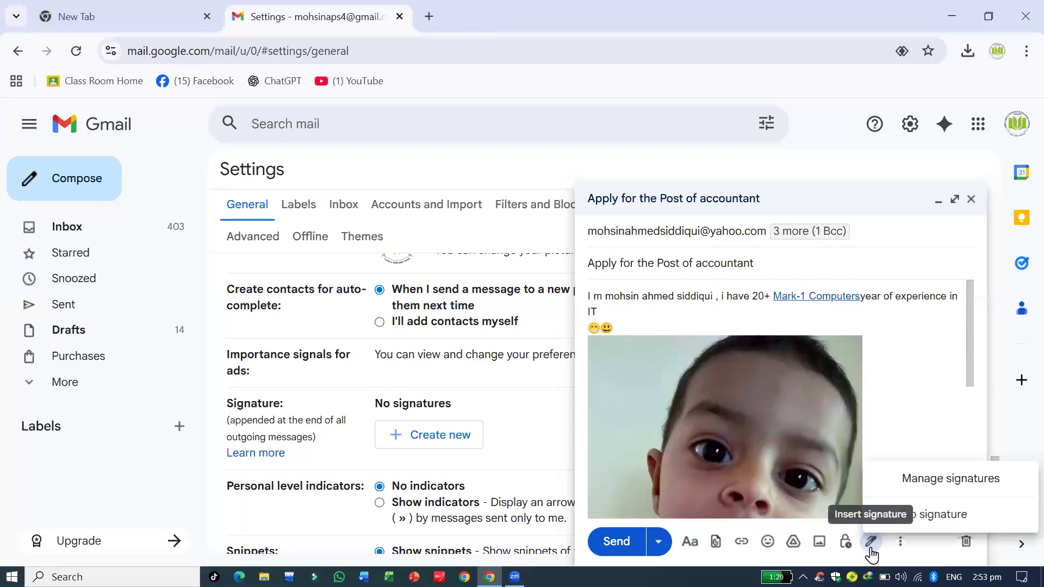
{"action": "left_click", "coordinate": [944, 486]}
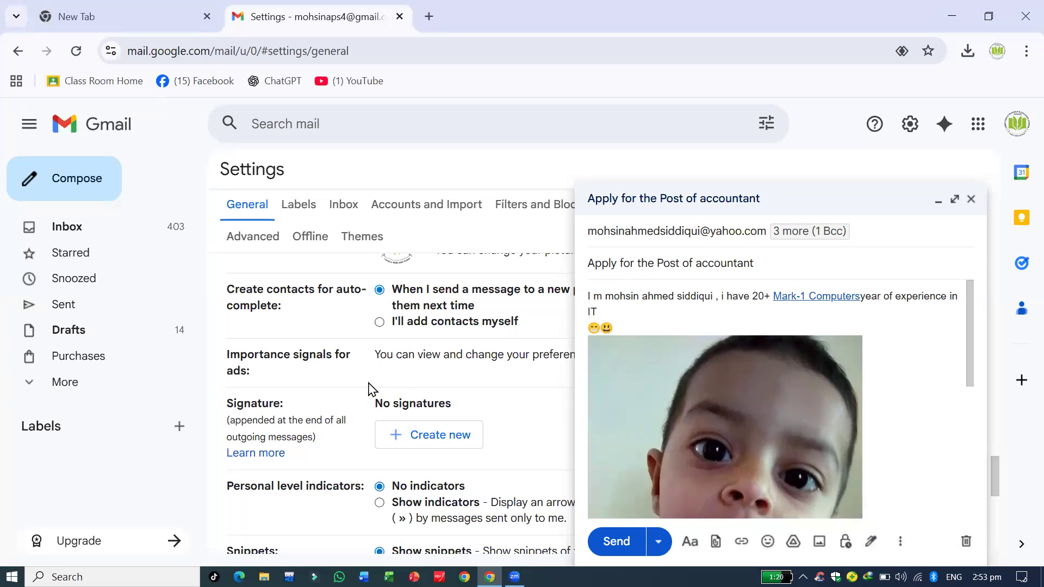
Create a new signature named with the sender's first name
{"action": "left_click", "coordinate": [430, 442]}
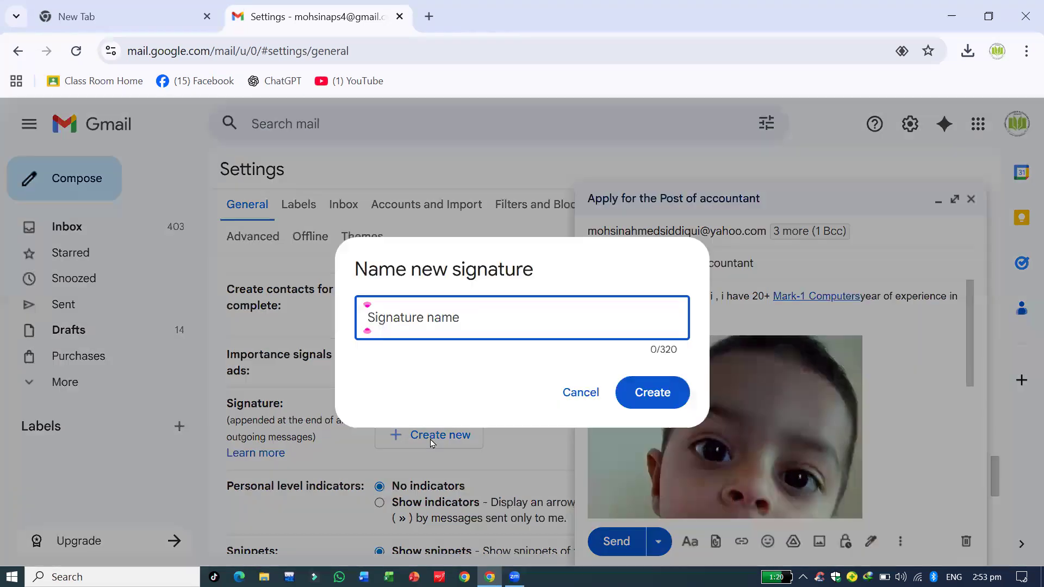
{"action": "type", "text": "Mohsni"}
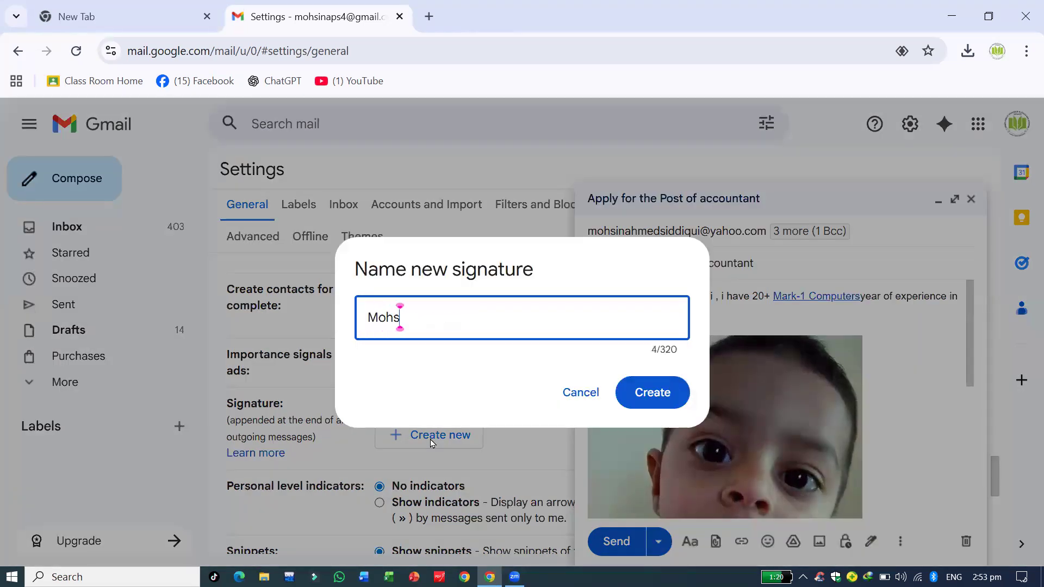
{"action": "key", "text": "BackSpace"}
{"action": "key", "text": "BackSpace"}
{"action": "type", "text": "in"}
{"action": "left_click", "coordinate": [658, 386]}
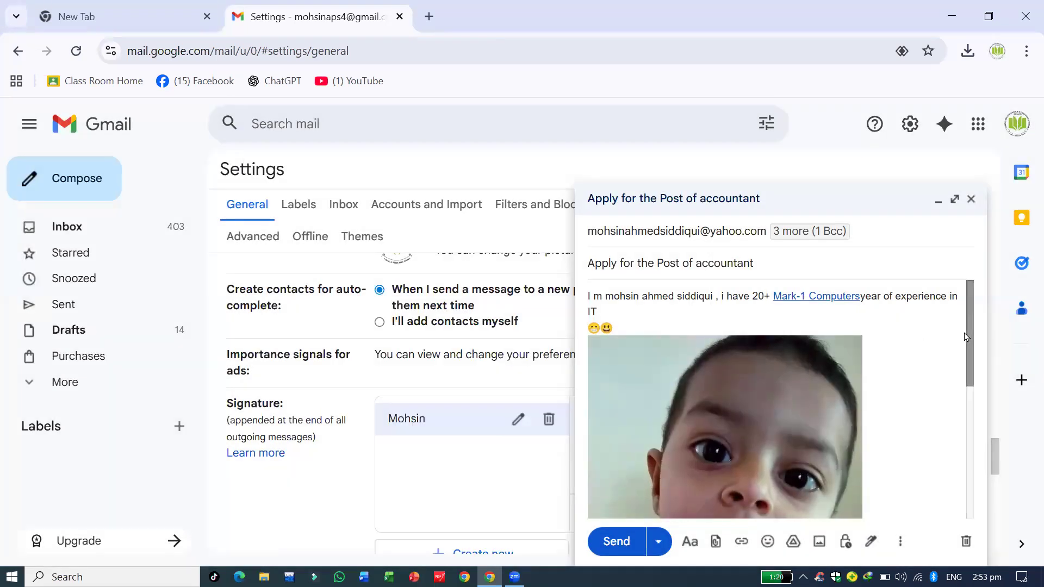
{"action": "left_click_drag", "start_coordinate": [971, 368], "coordinate": [971, 532]}
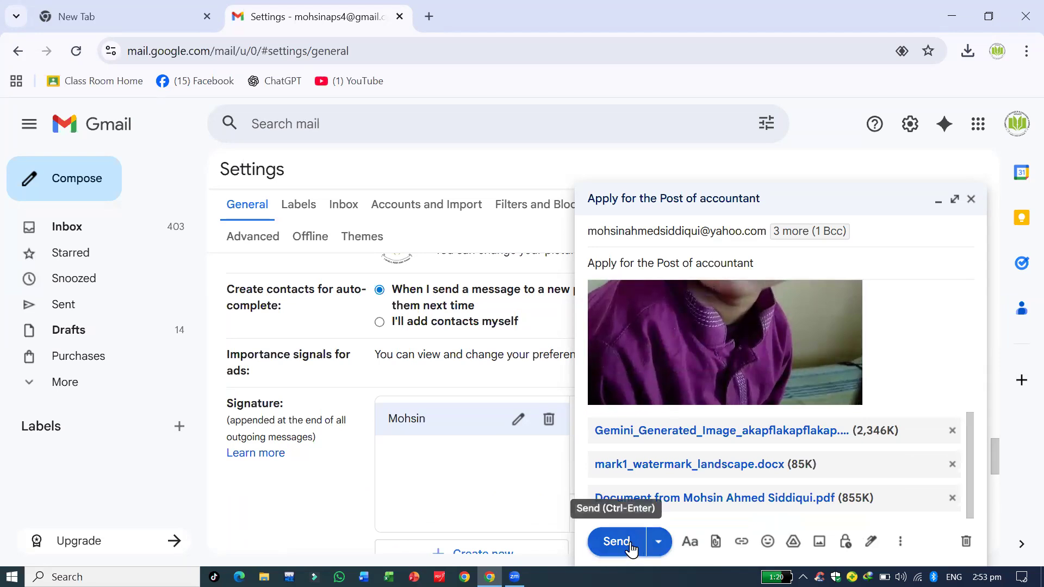
{"action": "left_click", "coordinate": [900, 542]}
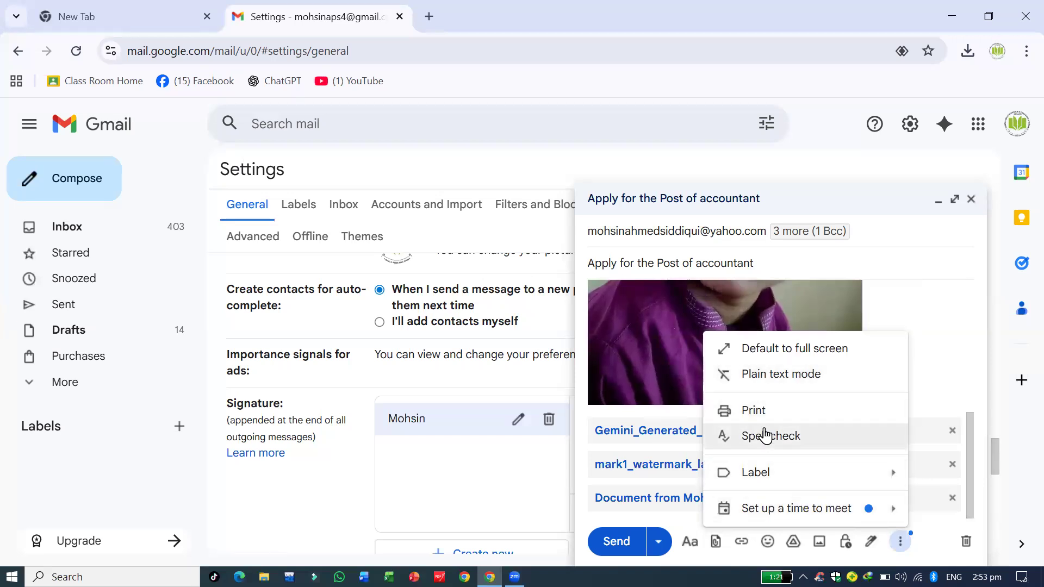
{"action": "mouse_move", "coordinate": [788, 483]}
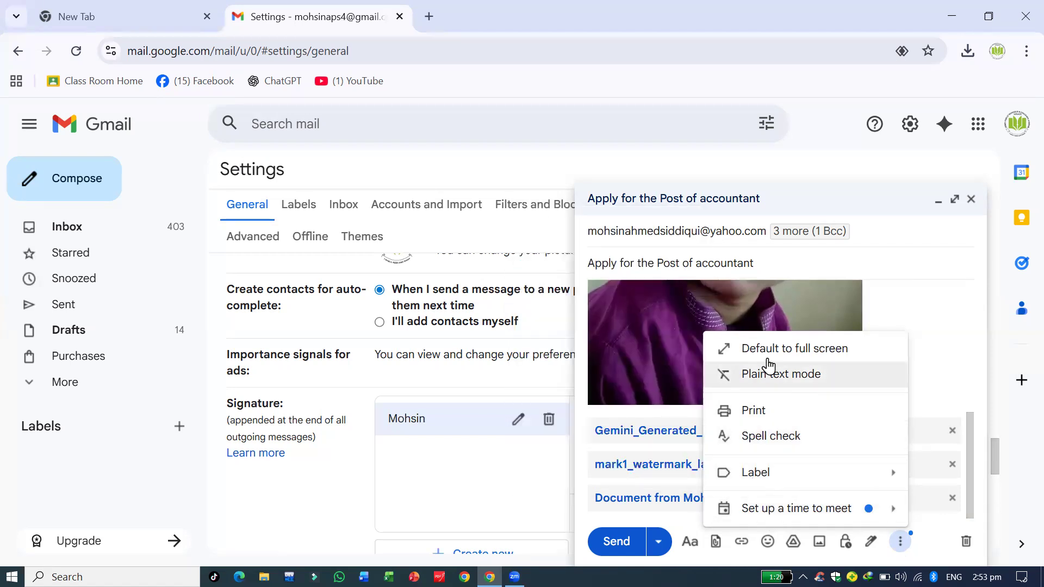
{"action": "left_click", "coordinate": [949, 549]}
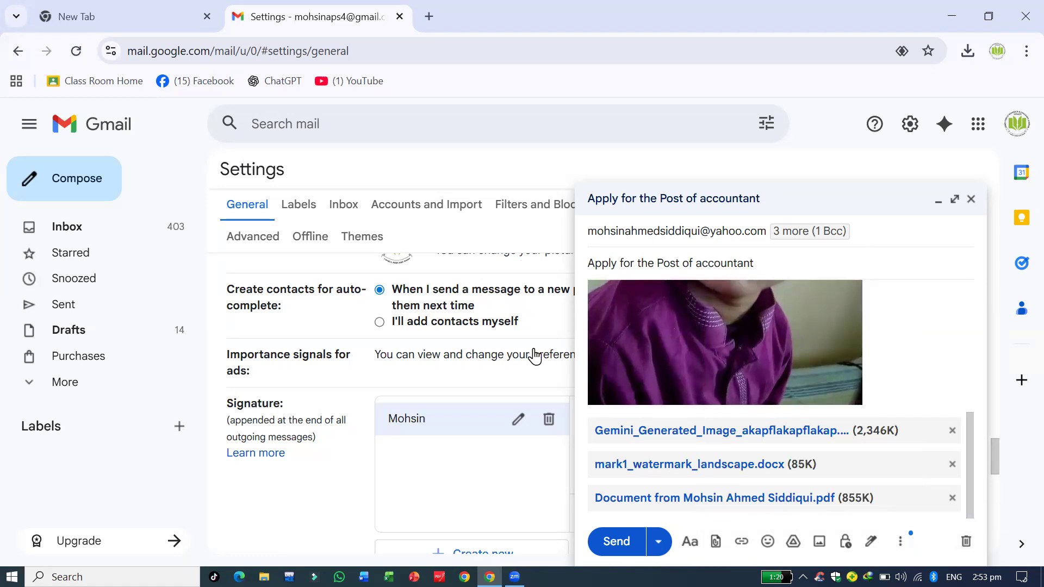
Look at the Schedule send options and close them without scheduling anything
{"action": "left_click", "coordinate": [658, 544]}
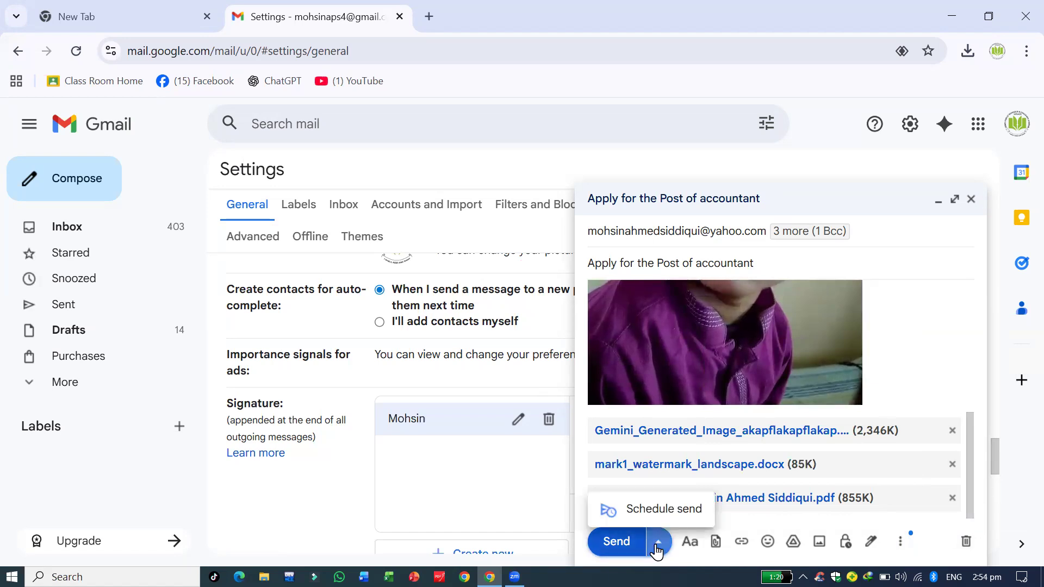
{"action": "left_click", "coordinate": [662, 511]}
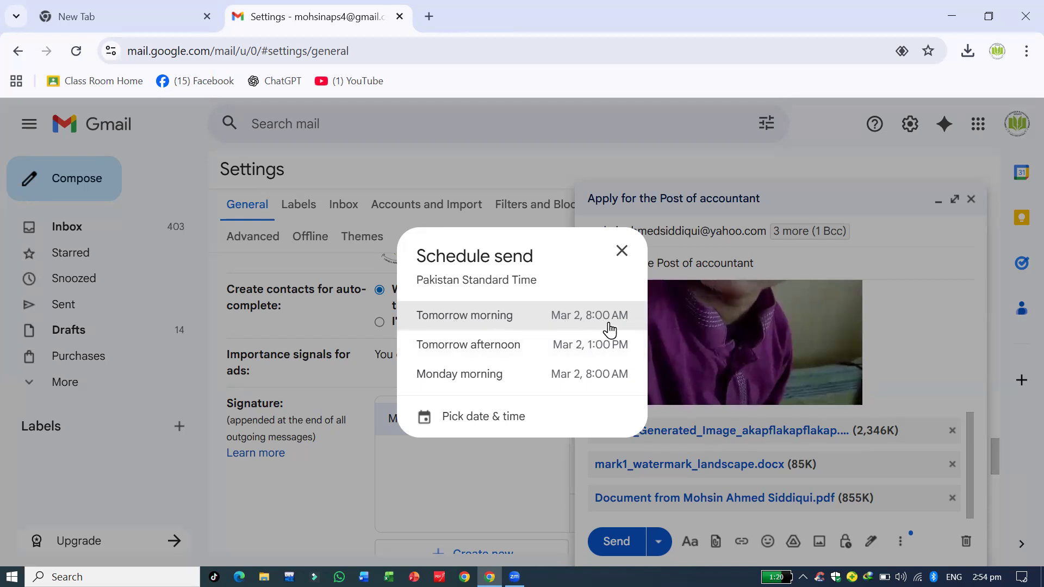
{"action": "left_click", "coordinate": [622, 251]}
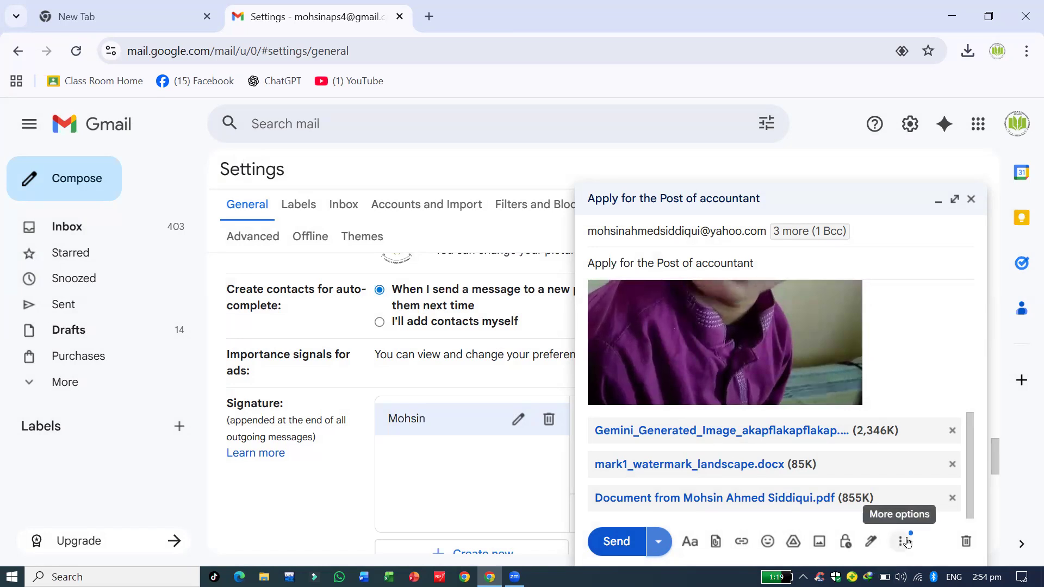
Send the application email immediately and head to the Sent folder
{"action": "left_click", "coordinate": [611, 542]}
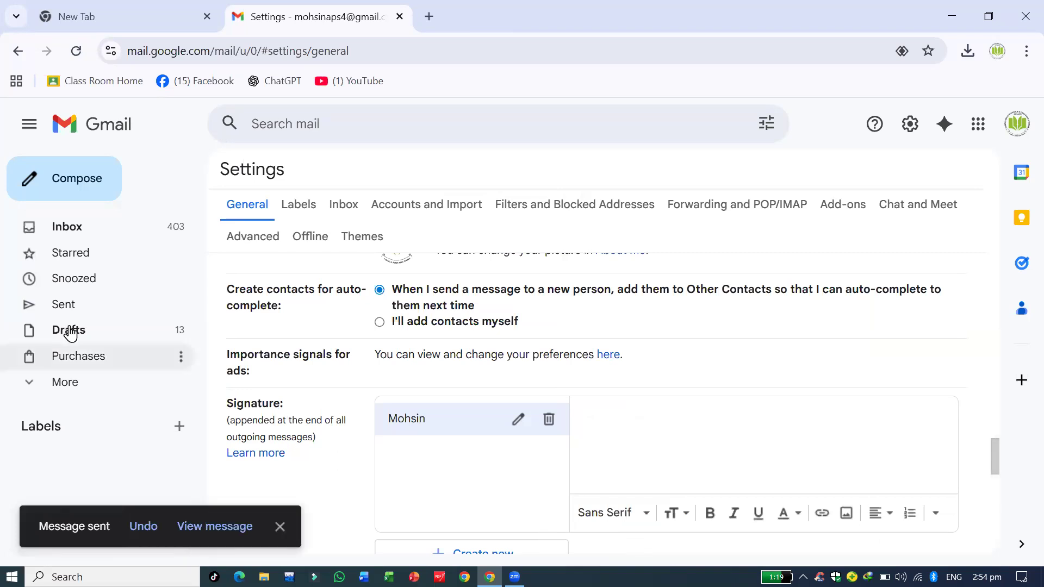
{"action": "left_click", "coordinate": [67, 306]}
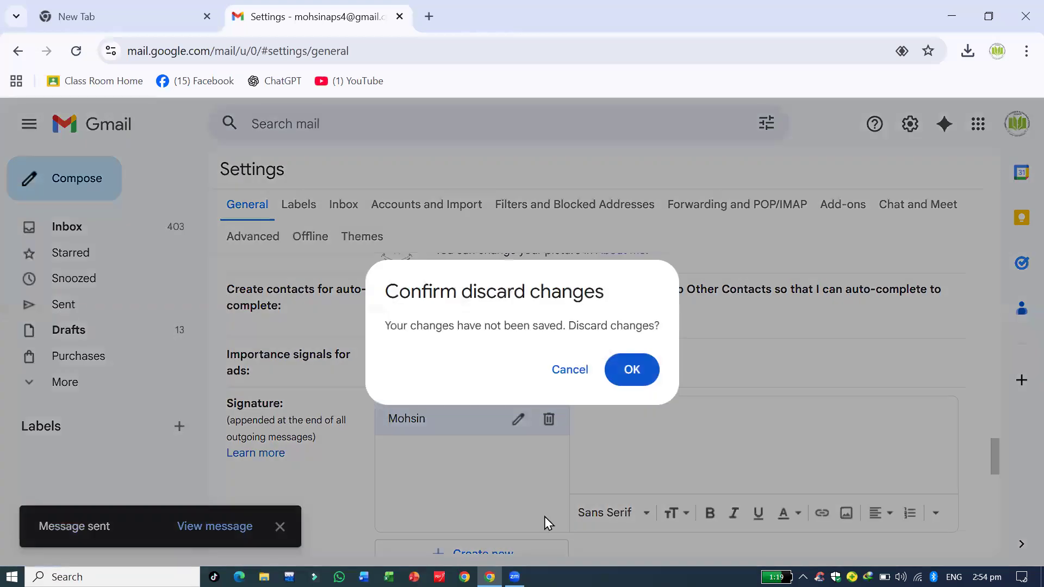
Confirm discarding the unsaved settings, pass through Sent and Inbox, and open the Spam folder
{"action": "left_click", "coordinate": [624, 375]}
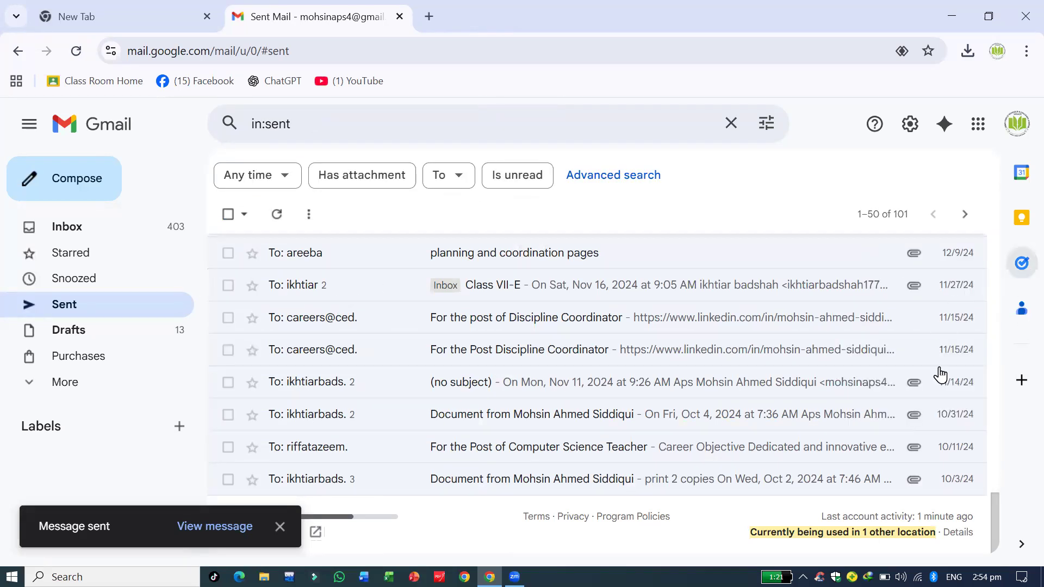
{"action": "left_click", "coordinate": [72, 309]}
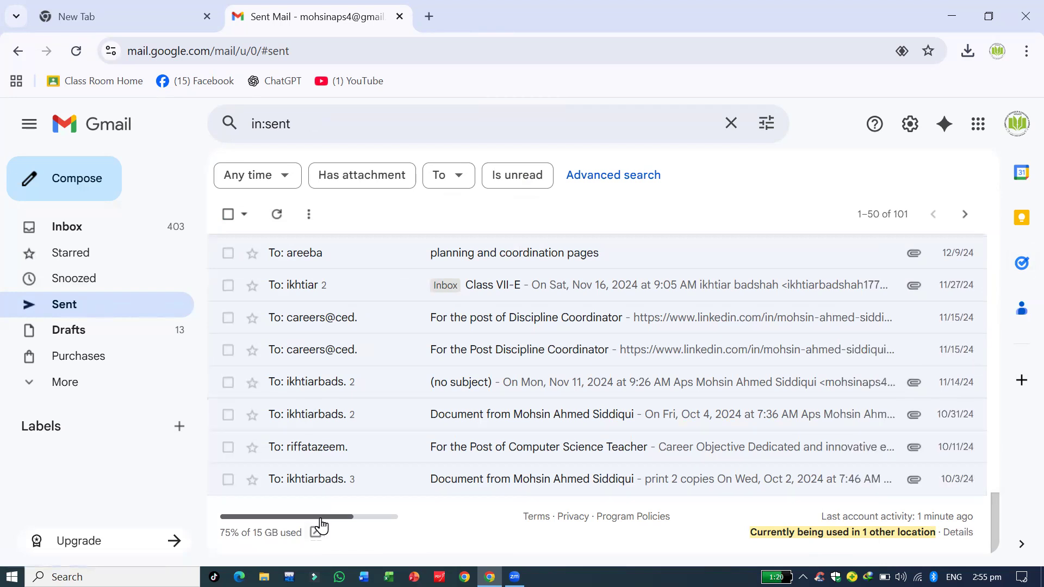
{"action": "left_click", "coordinate": [78, 234]}
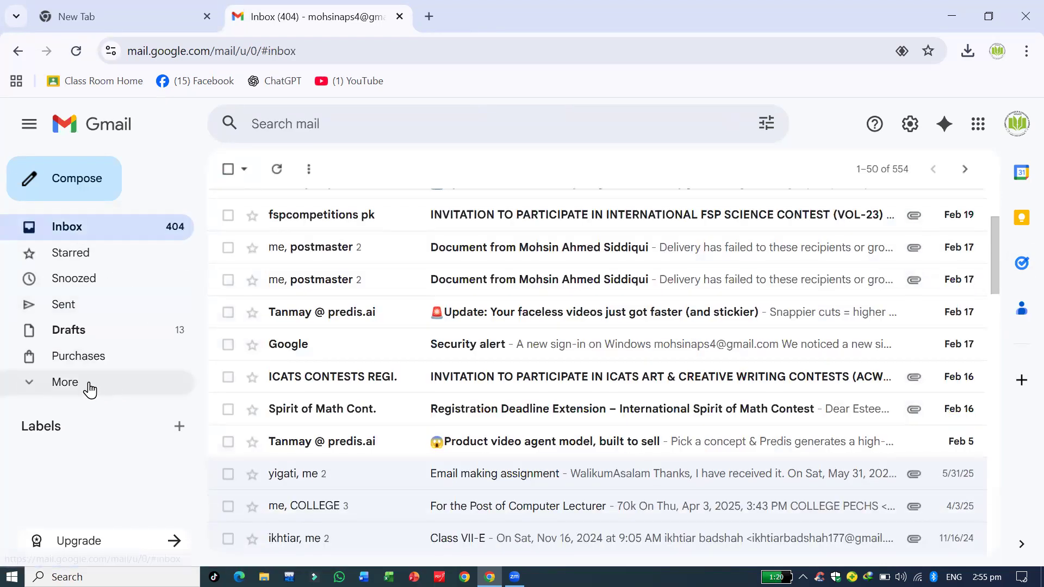
{"action": "left_click", "coordinate": [66, 383]}
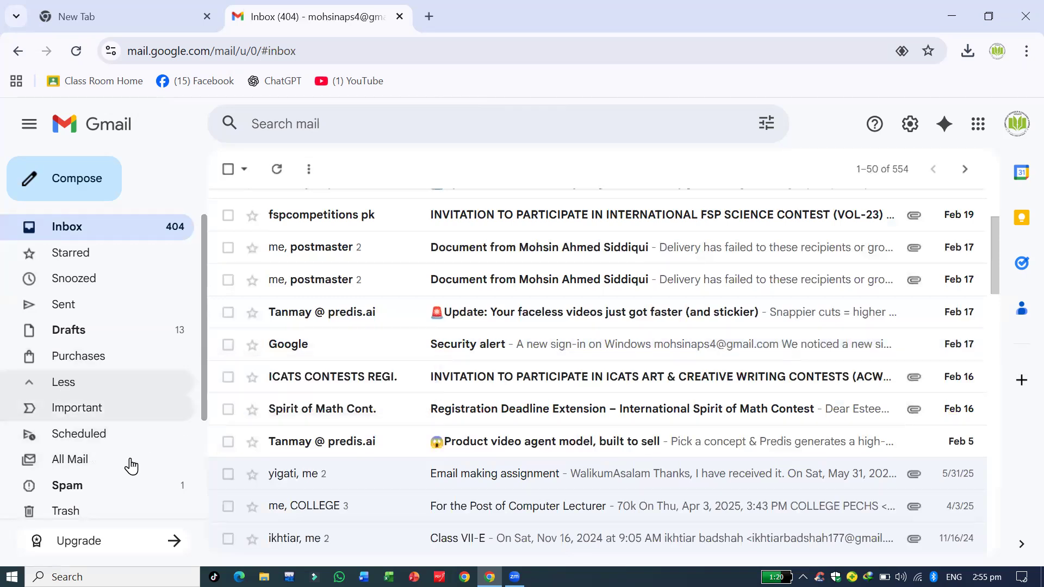
{"action": "left_click", "coordinate": [86, 483]}
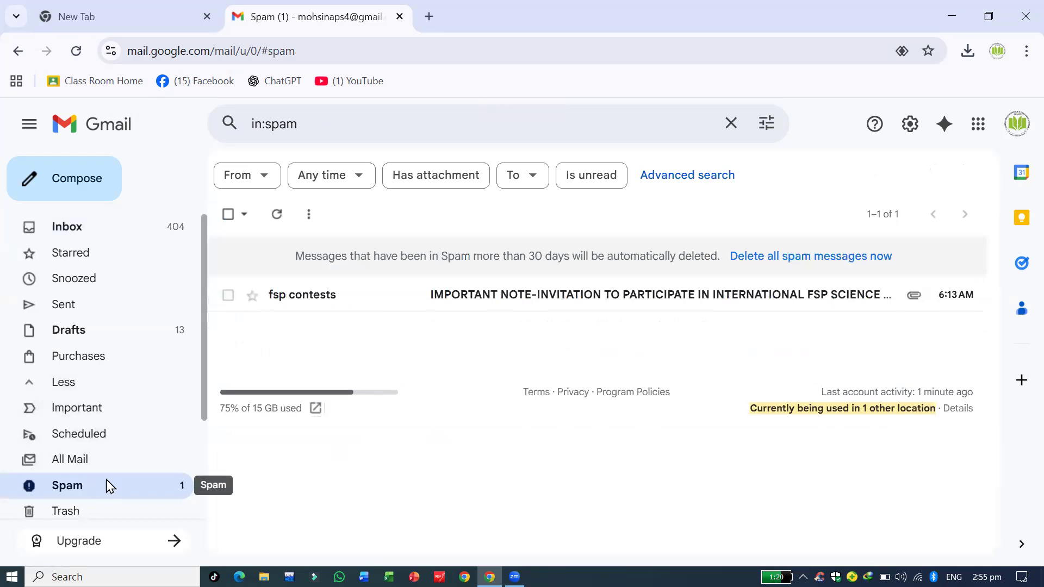